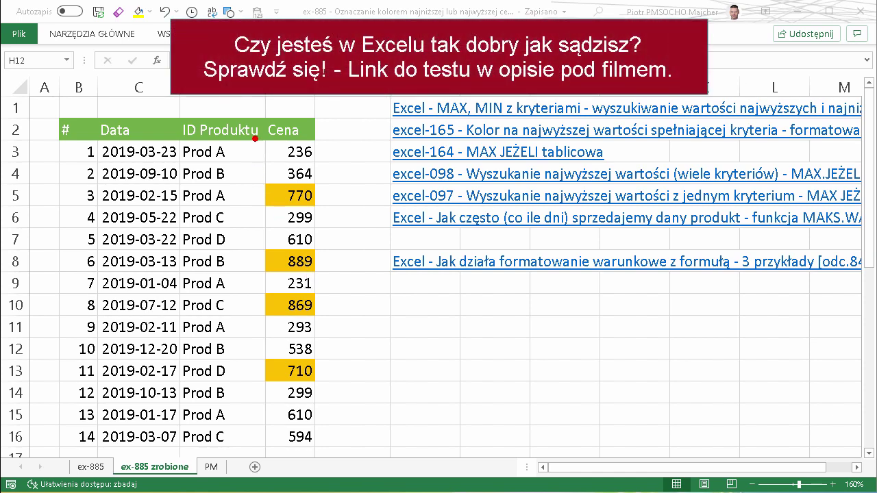
- Annotate the Cena price column and the Prod A–D rows with the screen pen, then clear the marks
{"action": "left_click_drag", "start_coordinate": [258, 141], "coordinate": [327, 450]}
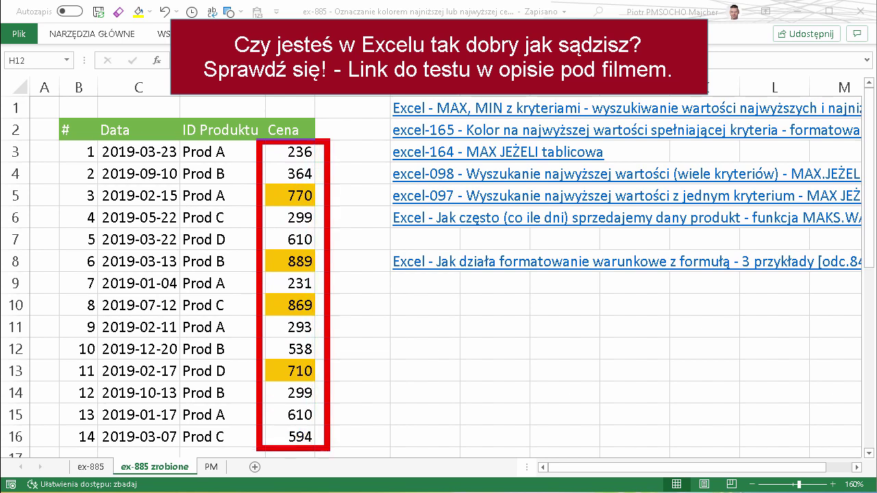
{"action": "left_click_drag", "start_coordinate": [183, 195], "coordinate": [130, 195]}
{"action": "left_click_drag", "start_coordinate": [181, 261], "coordinate": [135, 261]}
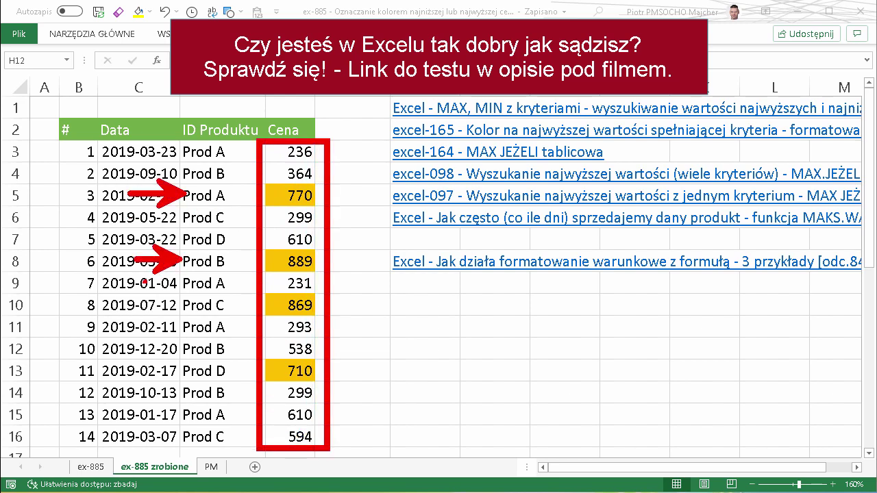
{"action": "left_click_drag", "start_coordinate": [176, 308], "coordinate": [133, 310]}
{"action": "left_click_drag", "start_coordinate": [174, 374], "coordinate": [144, 395]}
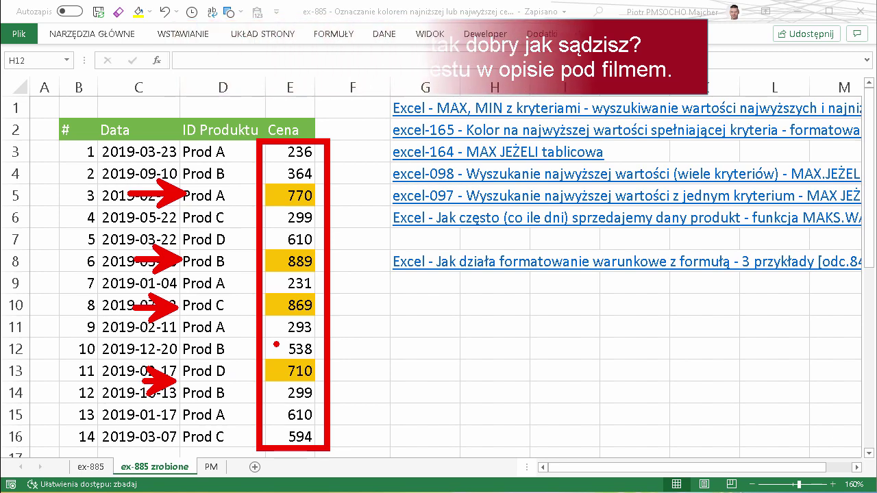
{"action": "key", "text": "Escape"}
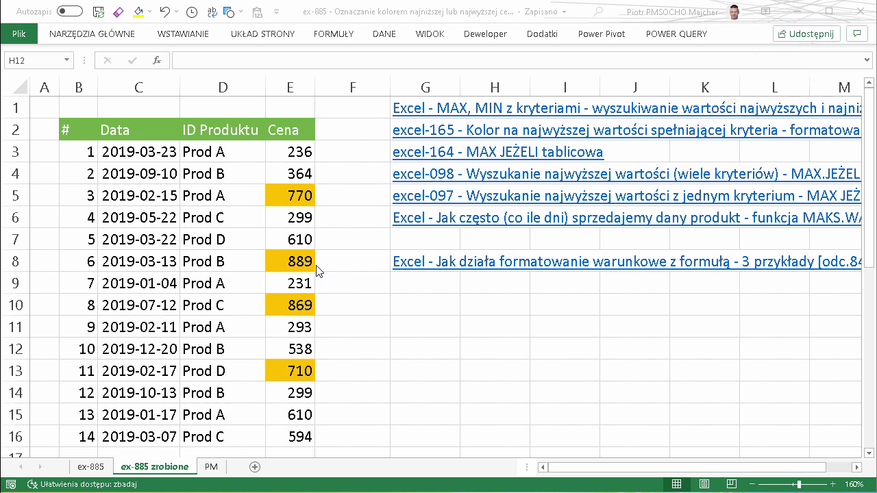
- Circle the conditional formatting tutorial link in row 8, then switch to the ex-885 sheet
{"action": "left_click_drag", "start_coordinate": [459, 249], "coordinate": [459, 245]}
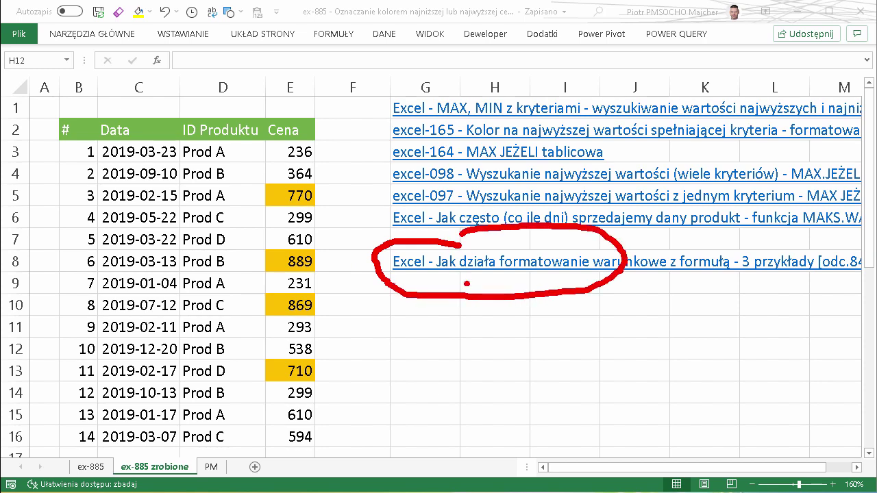
{"action": "left_click_drag", "start_coordinate": [691, 130], "coordinate": [819, 50]}
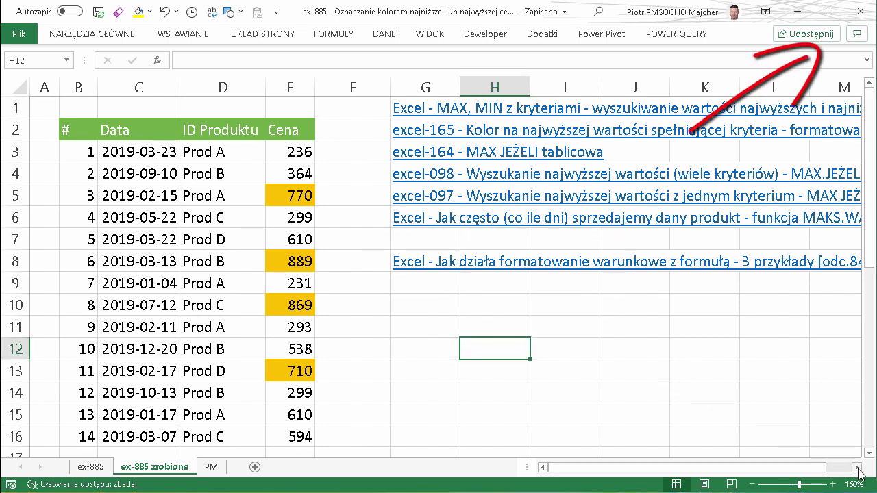
{"action": "left_click", "coordinate": [857, 467]}
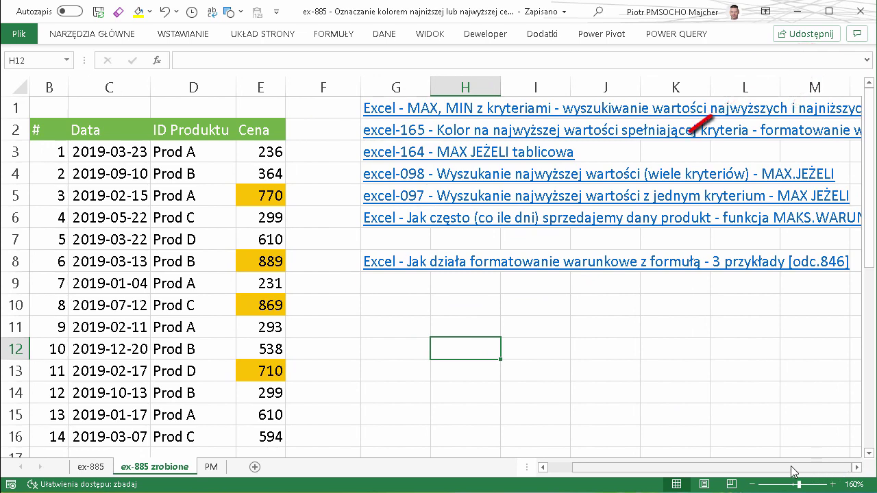
{"action": "scroll", "coordinate": [793, 471], "scroll_direction": "left", "scroll_amount": 1}
{"action": "left_click", "coordinate": [381, 367]}
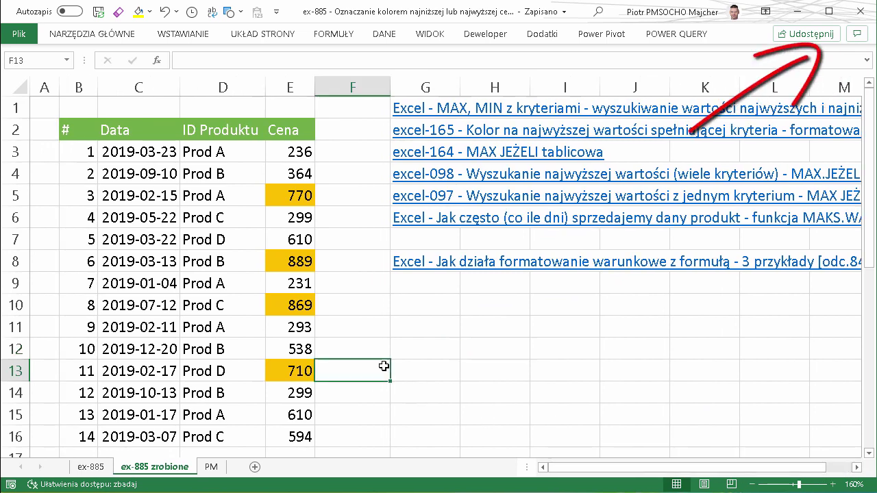
{"action": "left_click", "coordinate": [103, 466]}
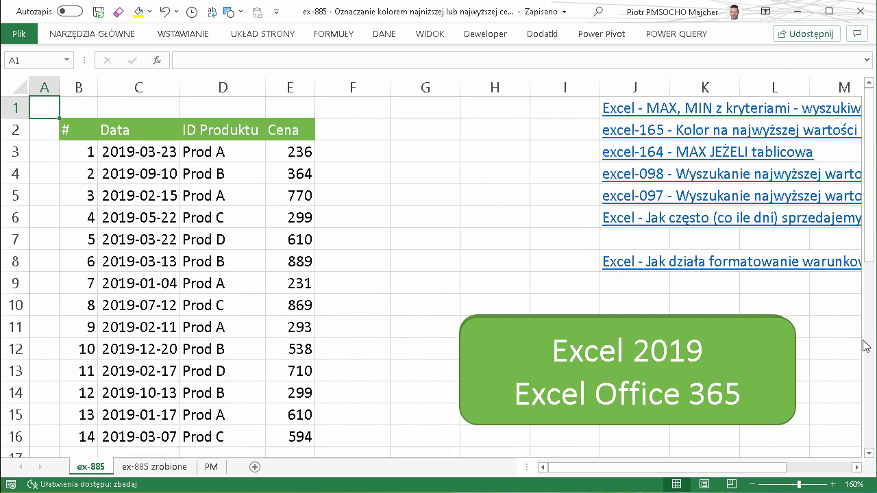
- Page down to the lower table copy, outline its Cena values in rows 19–32, then clear the marks
{"action": "left_click", "coordinate": [871, 370]}
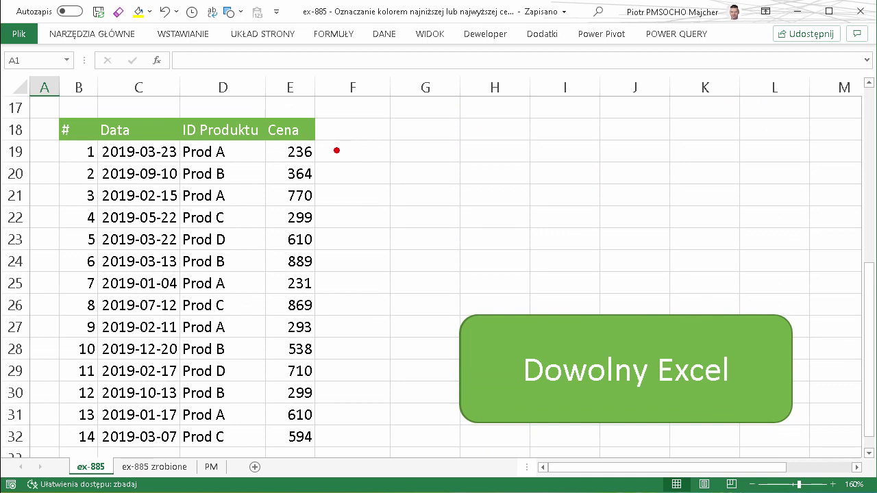
{"action": "left_click_drag", "start_coordinate": [268, 141], "coordinate": [322, 461]}
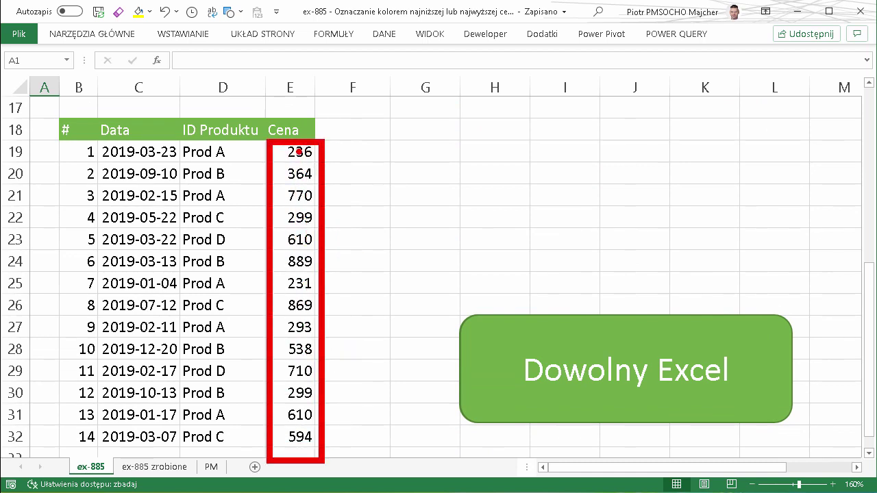
{"action": "left_click_drag", "start_coordinate": [318, 152], "coordinate": [459, 152]}
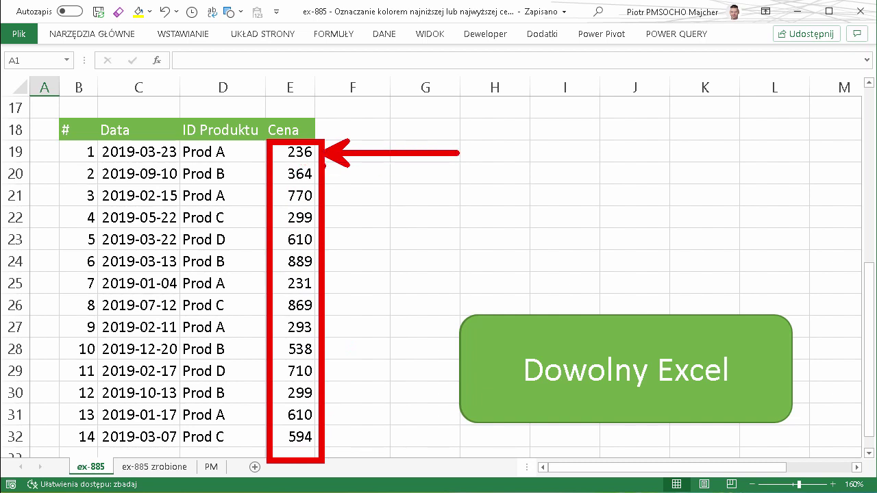
{"action": "key", "text": "e"}
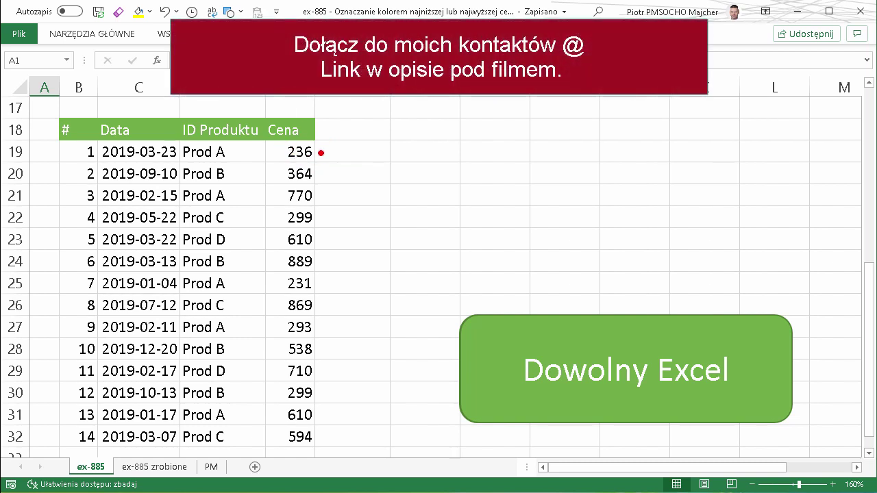
- Mark Prod A's prices 236, 770, 231, 293 and 610 with the screen pen
{"action": "left_click_drag", "start_coordinate": [270, 137], "coordinate": [331, 166]}
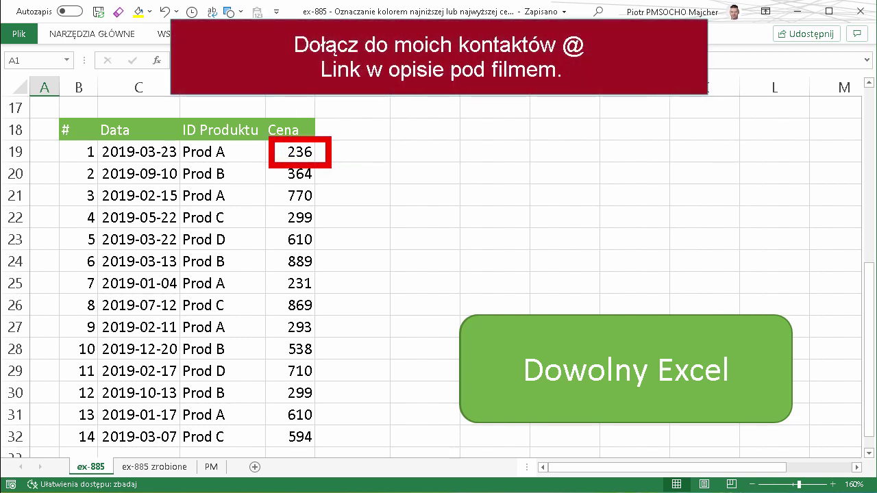
{"action": "left_click_drag", "start_coordinate": [267, 181], "coordinate": [325, 209]}
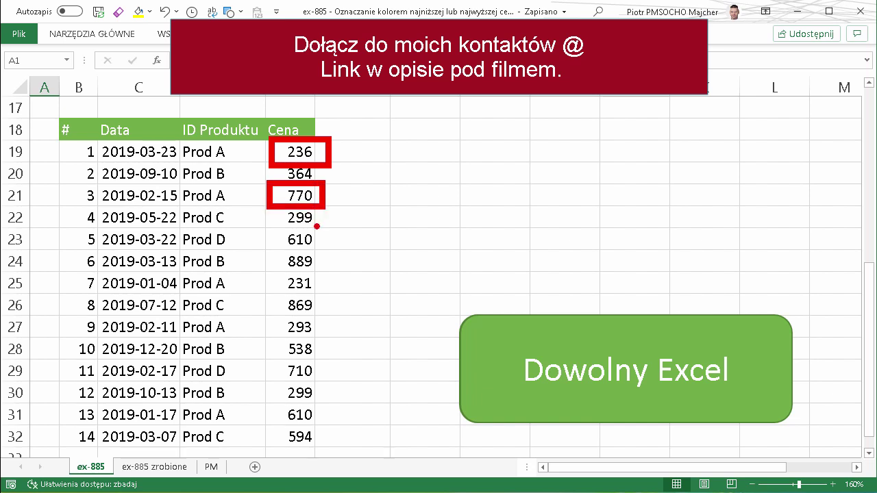
{"action": "left_click_drag", "start_coordinate": [268, 271], "coordinate": [325, 303]}
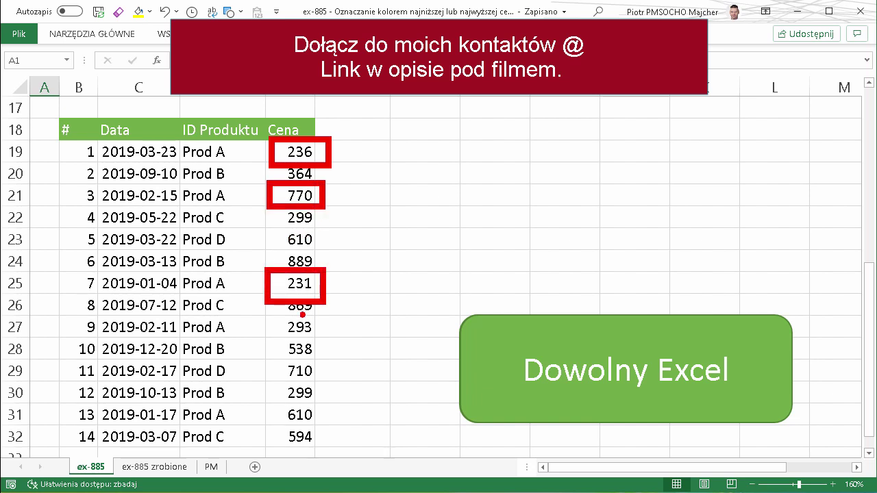
{"action": "left_click_drag", "start_coordinate": [277, 314], "coordinate": [328, 343]}
{"action": "left_click_drag", "start_coordinate": [269, 397], "coordinate": [323, 433]}
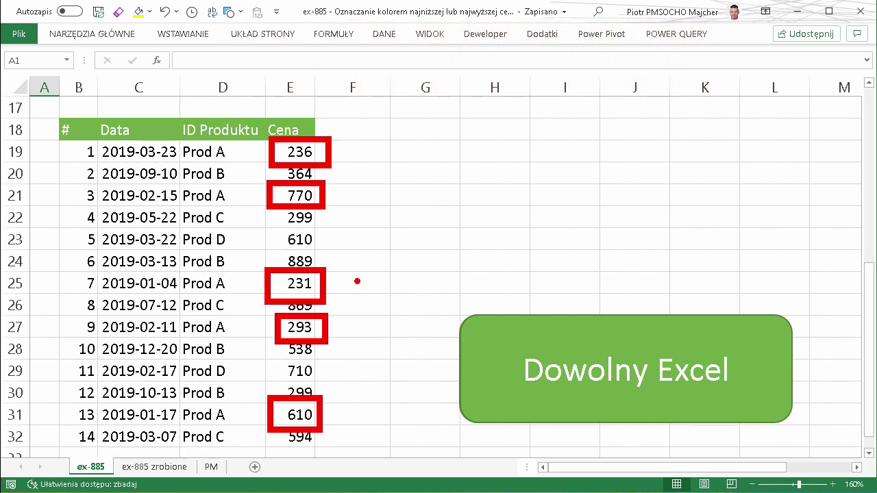
- Start the formula =E19=MAX( in F19 and mark the prices 364, 299 and 610 below
{"action": "key", "text": "Escape"}
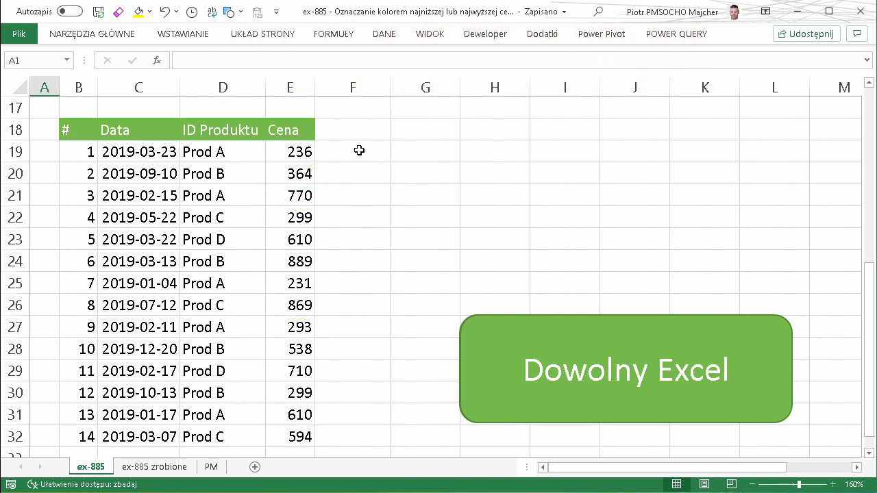
{"action": "left_click", "coordinate": [359, 150]}
{"action": "type", "text": "="}
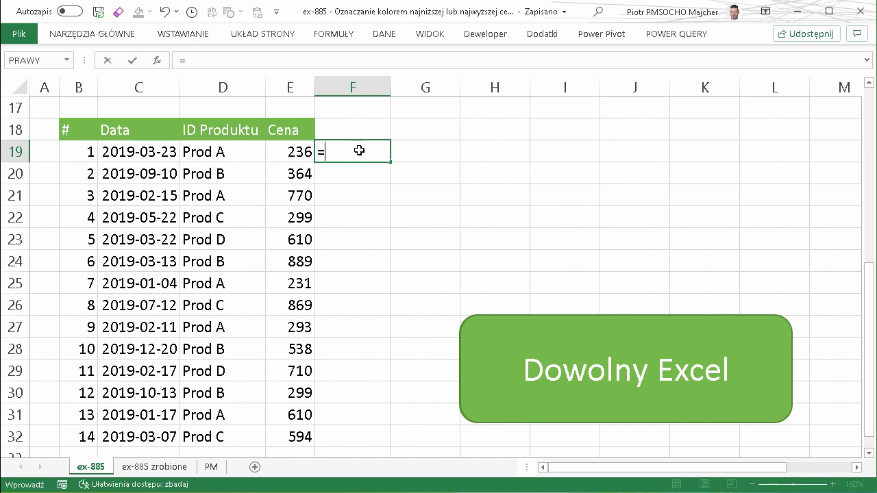
{"action": "left_click", "coordinate": [300, 151]}
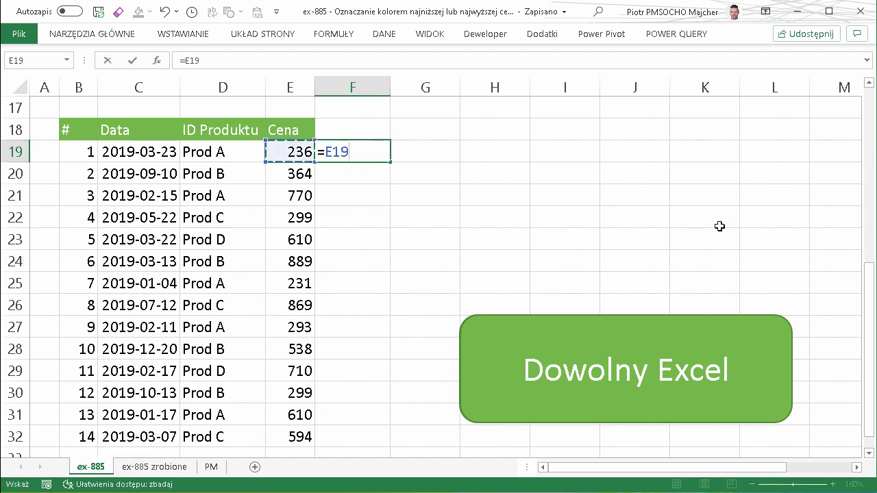
{"action": "type", "text": "="}
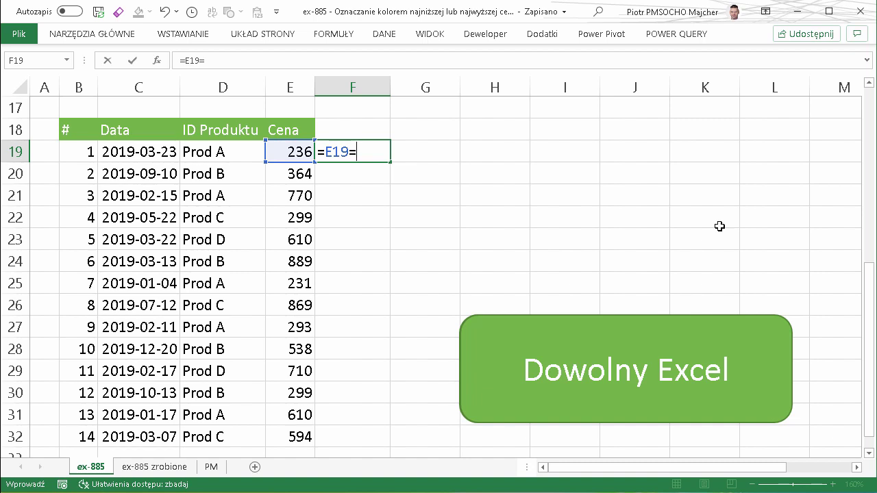
{"action": "type", "text": "max("}
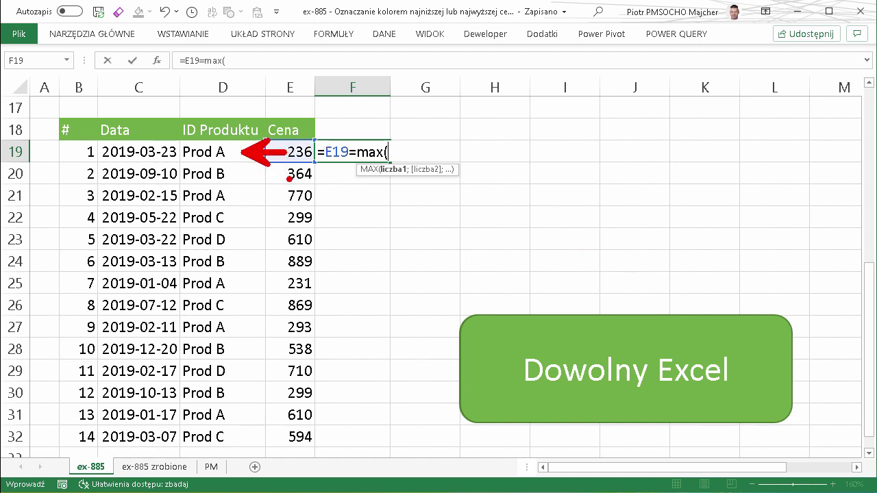
{"action": "left_click_drag", "start_coordinate": [281, 174], "coordinate": [338, 175]}
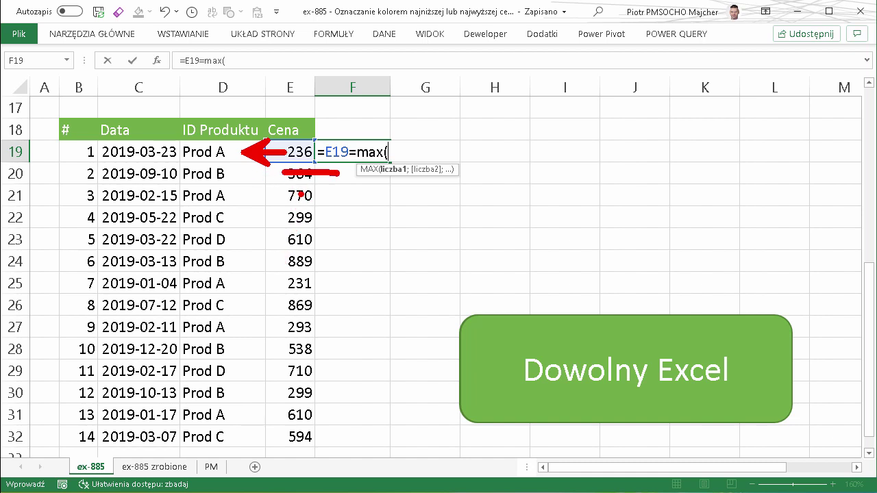
{"action": "mouse_move", "coordinate": [291, 215]}
{"action": "left_mouse_down"}
{"action": "mouse_move", "coordinate": [314, 218]}
{"action": "mouse_move", "coordinate": [308, 237]}
{"action": "left_mouse_up"}
- Complete the formula with JEŻELI($D$19:$D$32=D19;$E$19:$E$32) and the closing brackets
{"action": "type", "text": "j"}
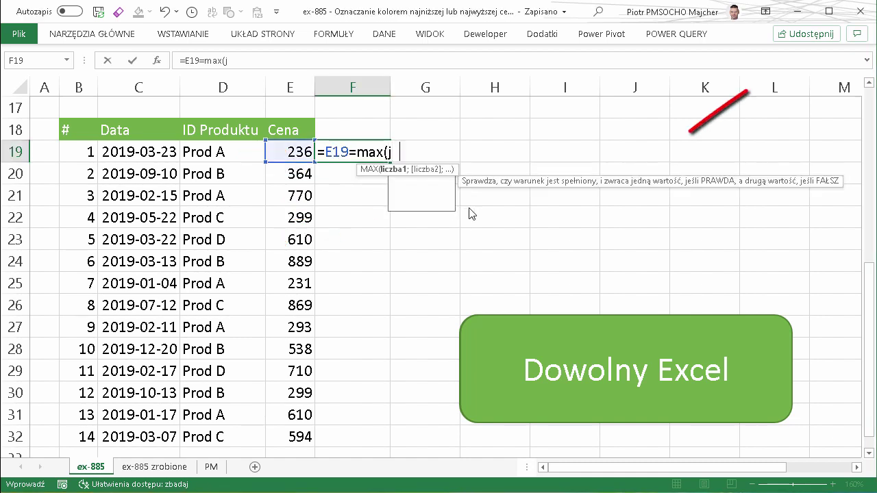
{"action": "type", "text": "e"}
{"action": "key", "text": "Tab"}
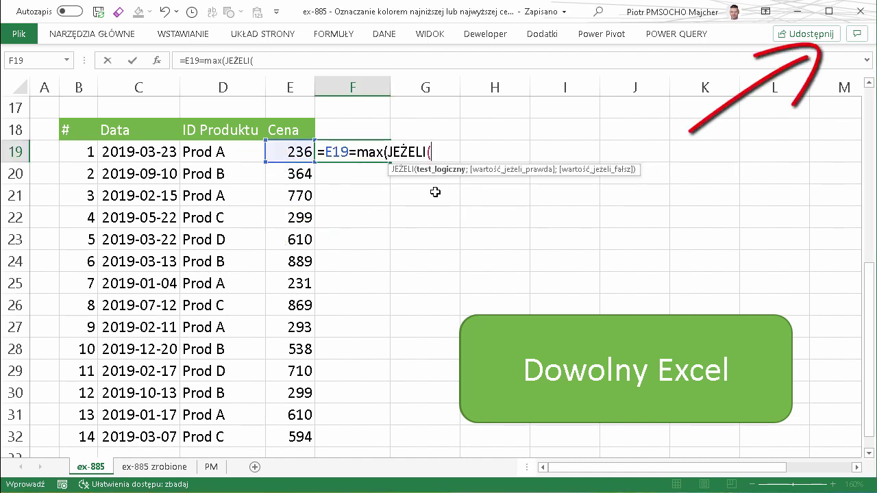
{"action": "left_click_drag", "start_coordinate": [218, 155], "coordinate": [232, 434]}
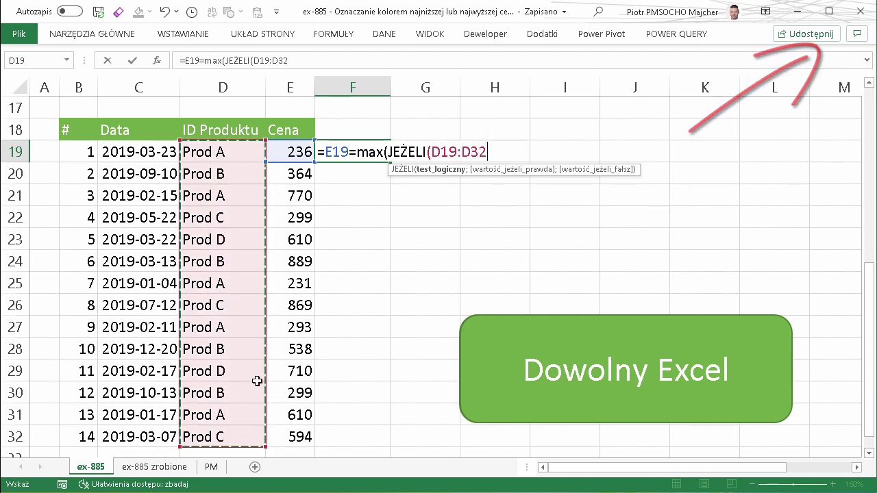
{"action": "key", "text": "F4"}
{"action": "type", "text": "$D$32="}
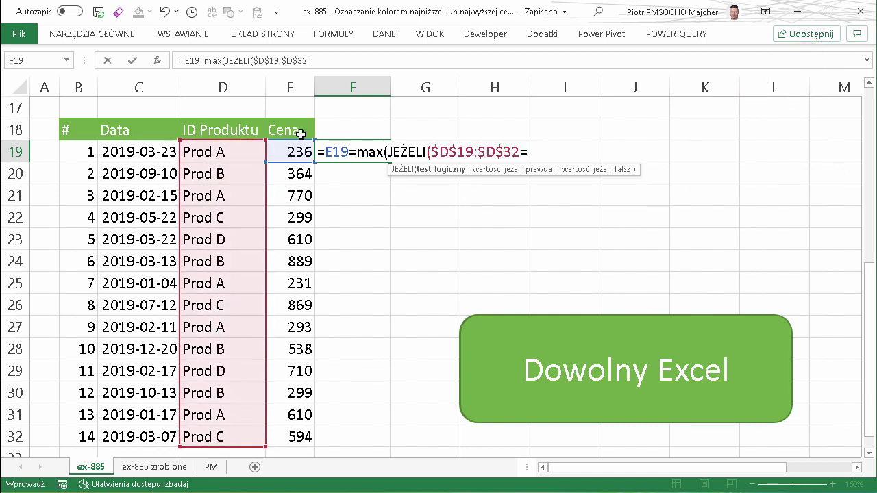
{"action": "left_click", "coordinate": [234, 152]}
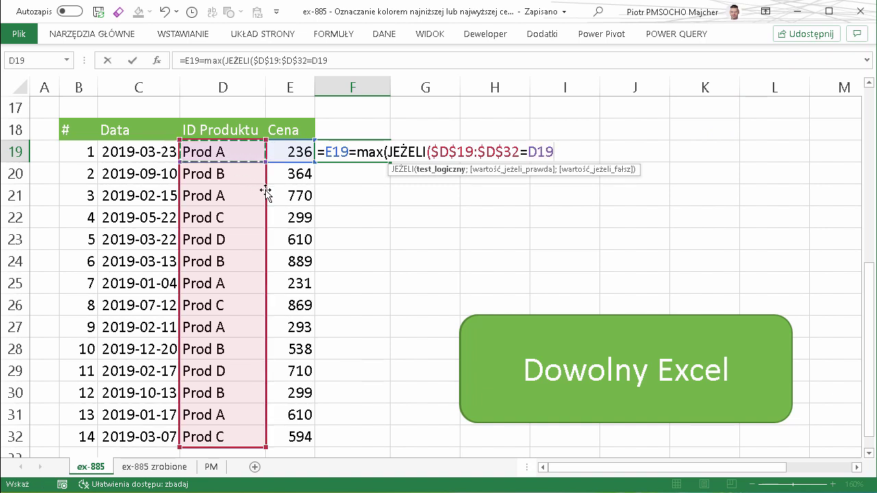
{"action": "type", "text": ";"}
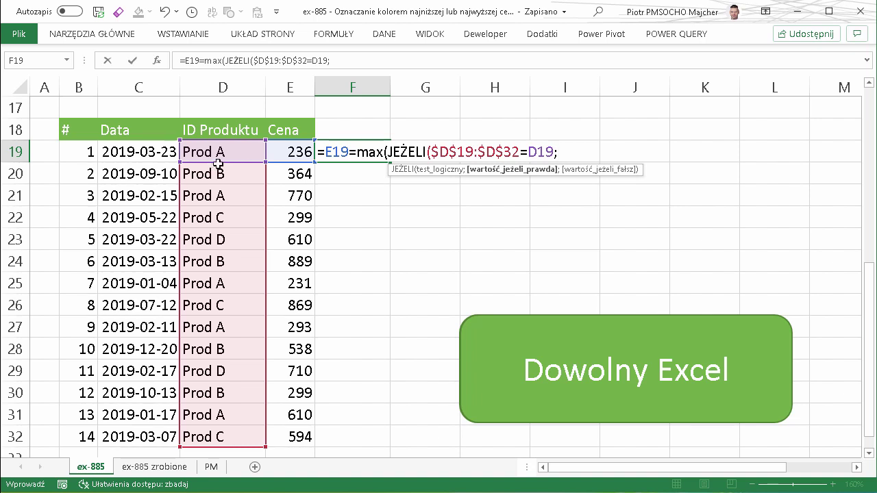
{"action": "left_click_drag", "start_coordinate": [296, 152], "coordinate": [301, 436]}
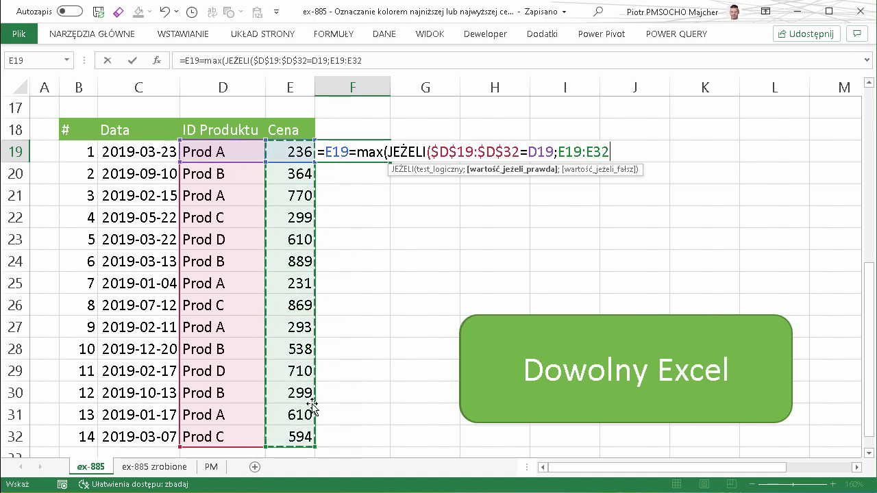
{"action": "key", "text": "F4"}
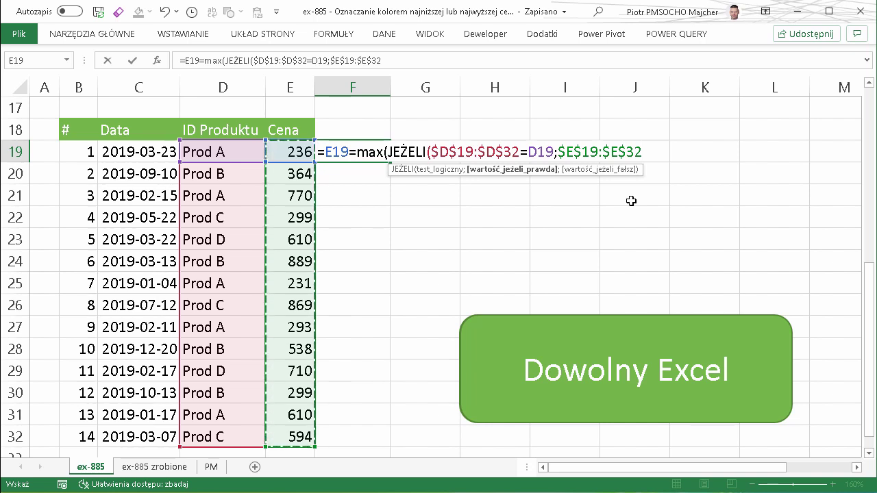
{"action": "type", "text": ")"}
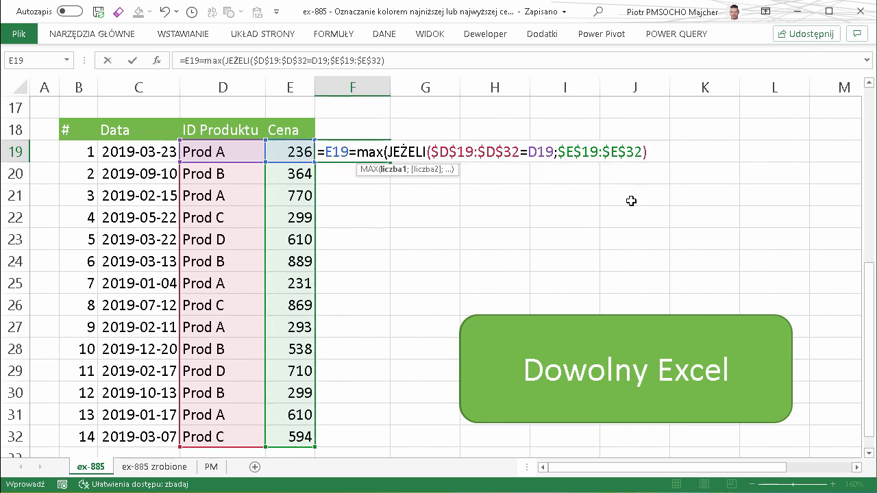
{"action": "type", "text": ")"}
- Commit the F19 maximum check and fill it down to F32
{"action": "key", "text": "Return"}
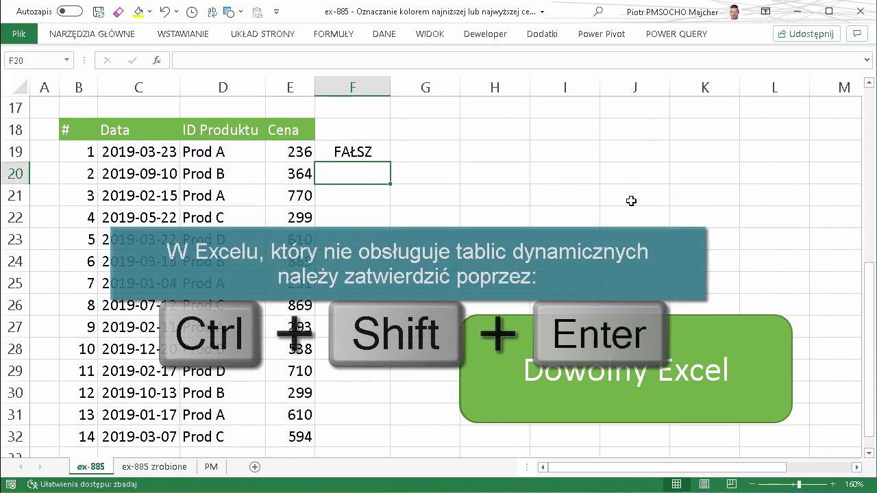
{"action": "left_click", "coordinate": [373, 151]}
{"action": "double_click", "coordinate": [390, 162]}
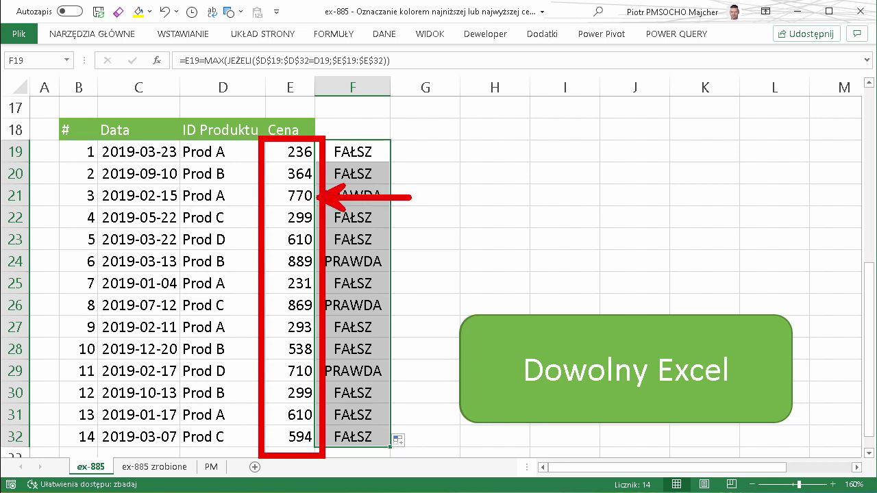
- Copy F19's formula text, then select the Cena prices E19:E32
{"action": "left_click", "coordinate": [365, 151]}
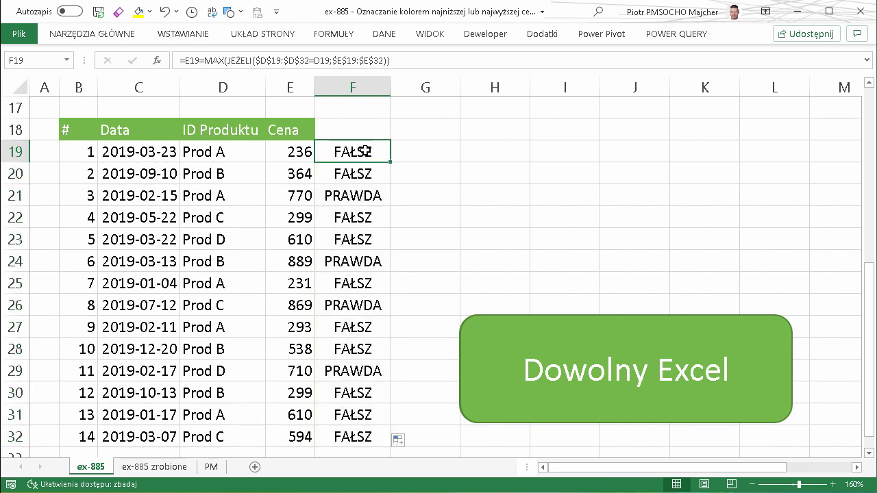
{"action": "double_click", "coordinate": [365, 151]}
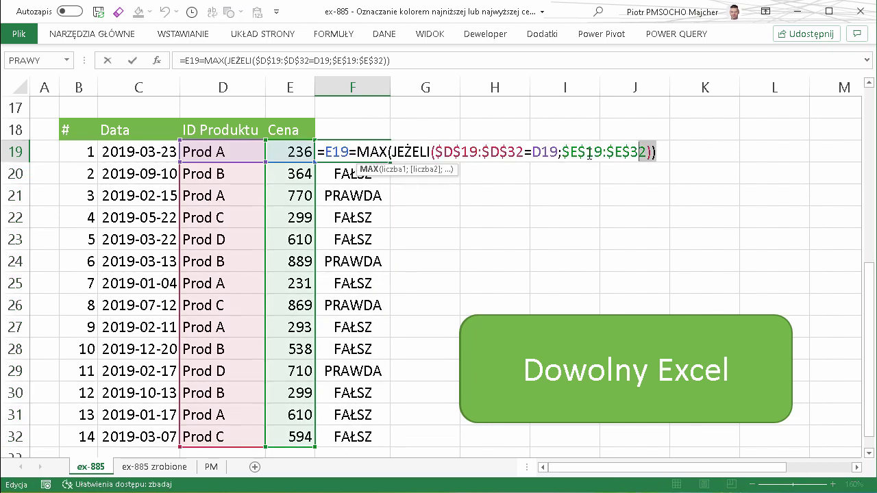
{"action": "left_click_drag", "start_coordinate": [590, 155], "coordinate": [317, 152]}
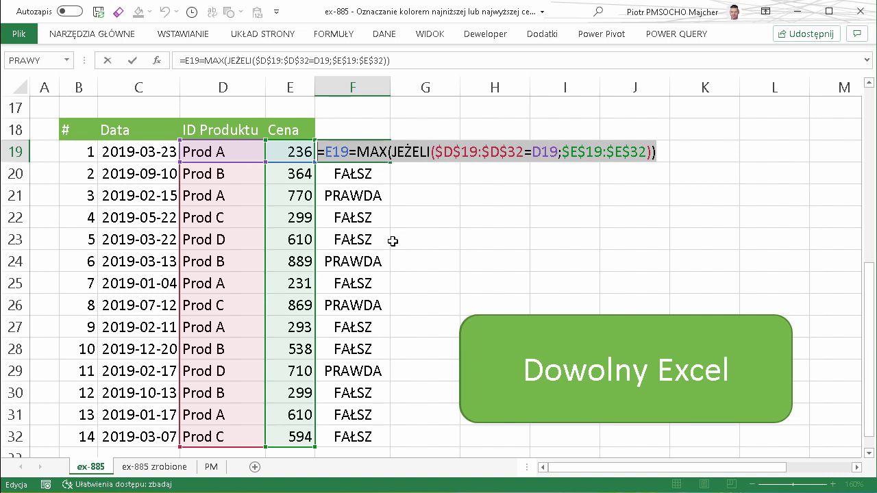
{"action": "key", "text": "Escape"}
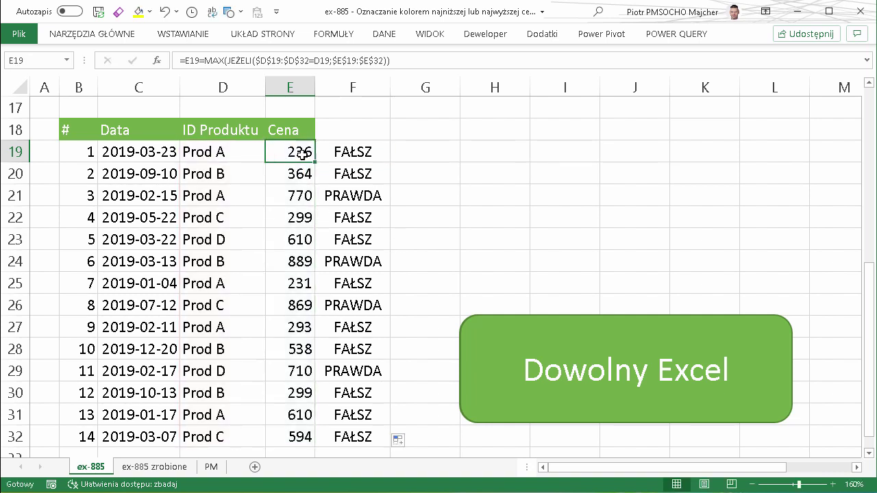
{"action": "left_click_drag", "start_coordinate": [298, 154], "coordinate": [298, 436]}
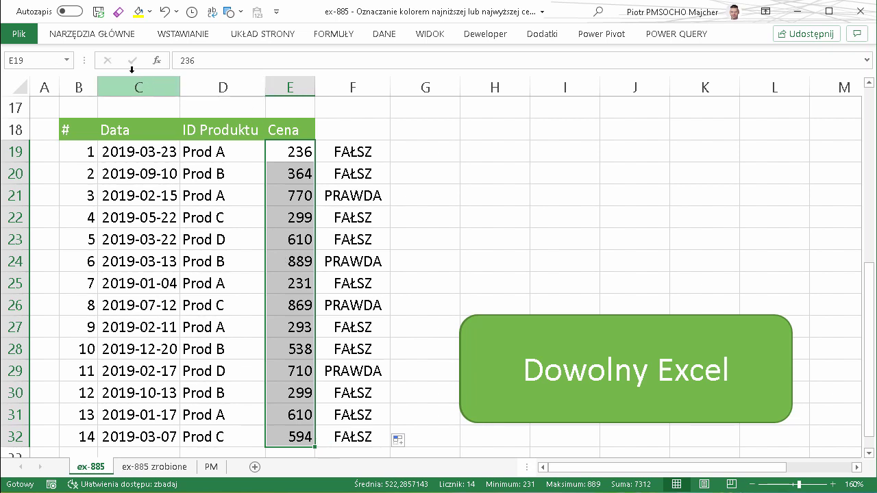
- Create a new formula-based conditional formatting rule and paste the copied maximum-check formula as its condition
{"action": "left_click", "coordinate": [105, 38]}
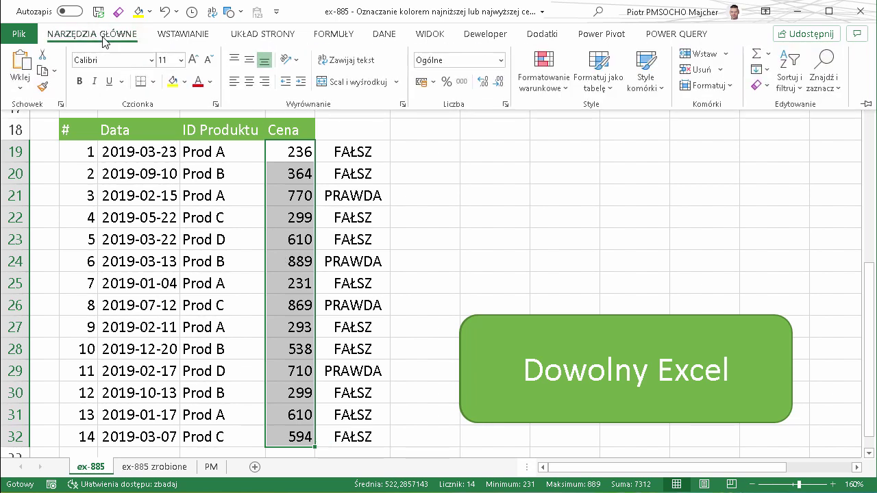
{"action": "left_click", "coordinate": [542, 88]}
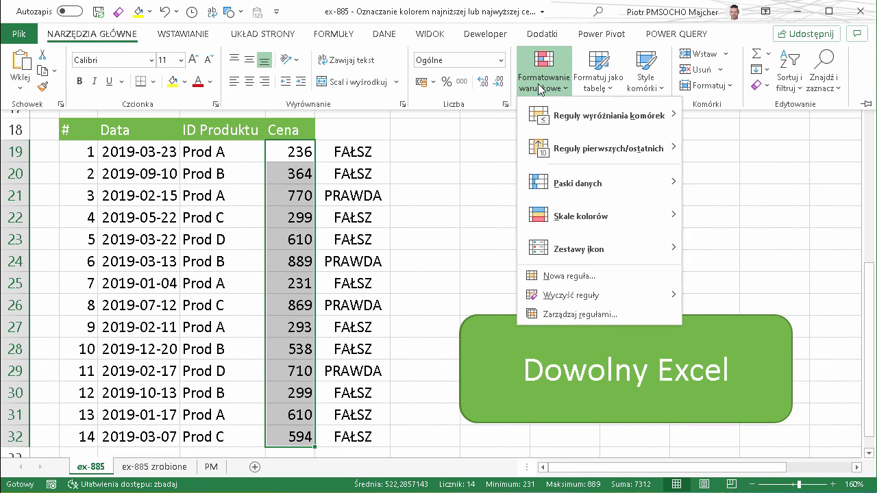
{"action": "left_click", "coordinate": [569, 276]}
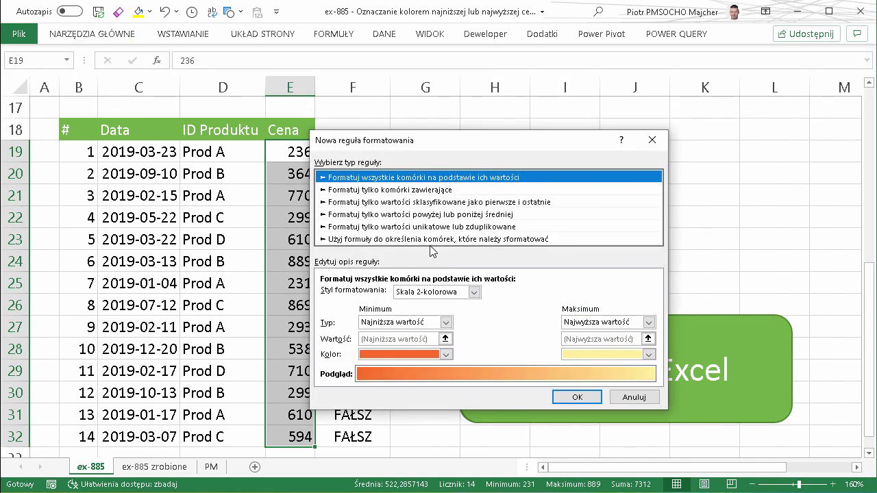
{"action": "left_click", "coordinate": [411, 240]}
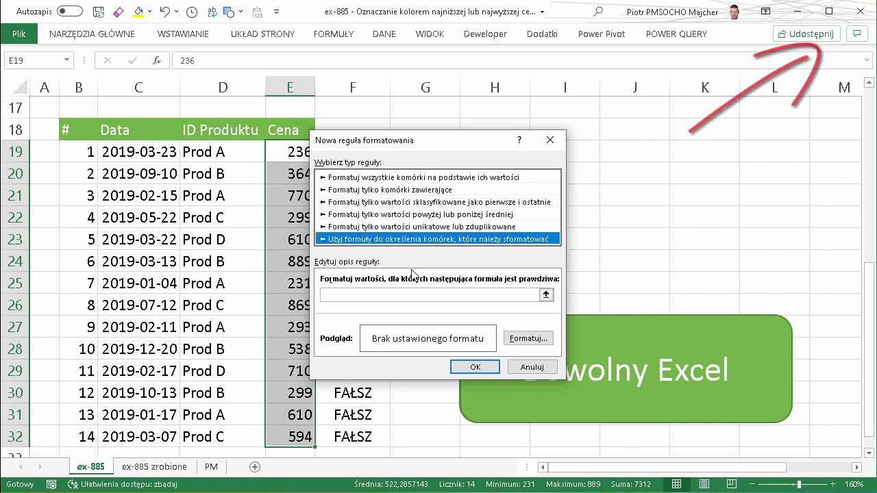
{"action": "left_click", "coordinate": [373, 296]}
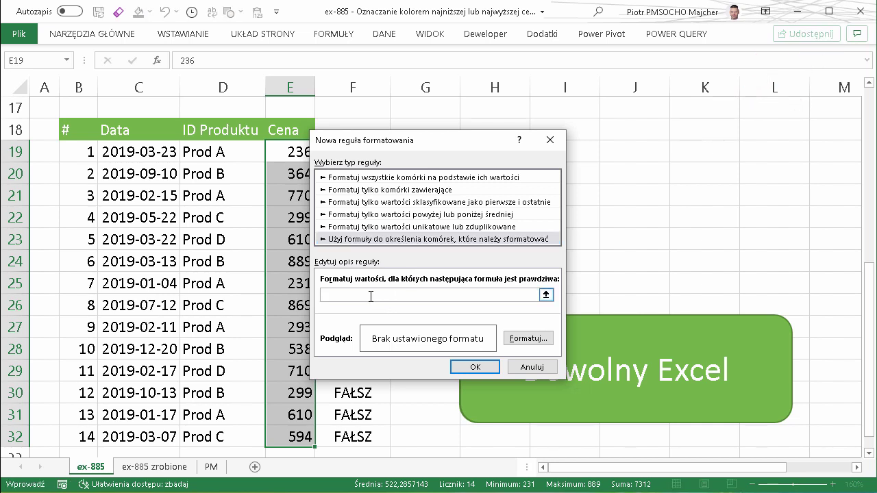
{"action": "left_click", "coordinate": [370, 295]}
{"action": "key", "text": "ctrl+v"}
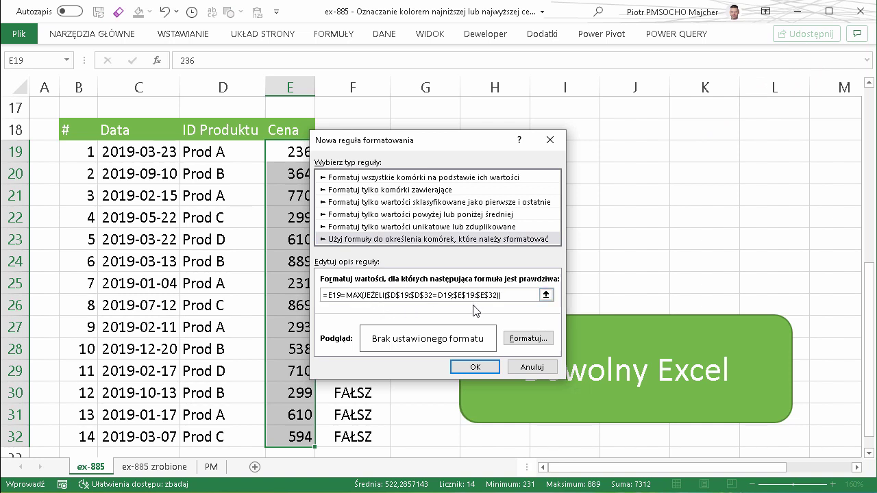
- Move the rule dialog aside to reveal column F and annotate the prices and dialog, then clear the marks
{"action": "left_click_drag", "start_coordinate": [472, 137], "coordinate": [561, 121]}
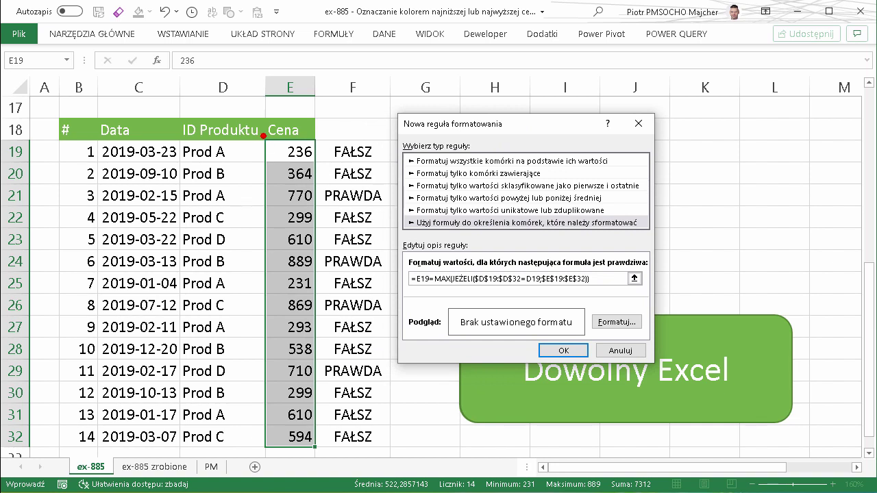
{"action": "mouse_move", "coordinate": [263, 136]}
{"action": "left_mouse_down"}
{"action": "mouse_move", "coordinate": [317, 305]}
{"action": "mouse_move", "coordinate": [323, 452]}
{"action": "left_mouse_up"}
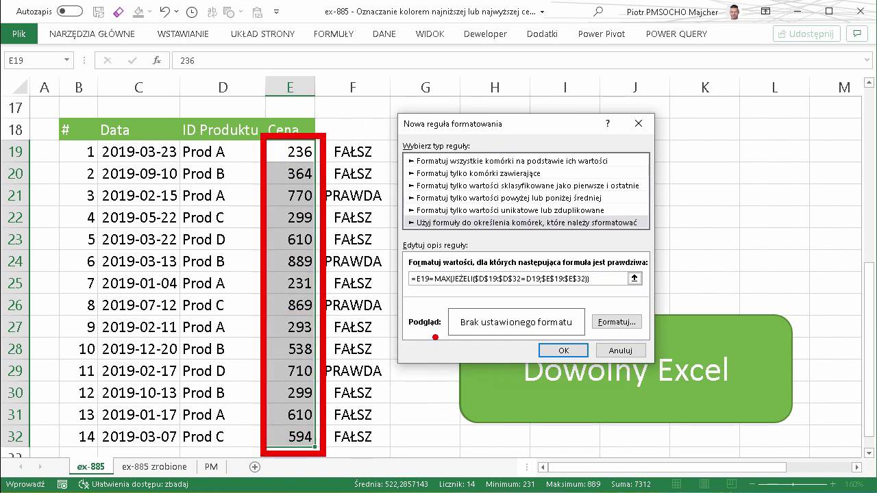
{"action": "left_click_drag", "start_coordinate": [433, 292], "coordinate": [404, 348]}
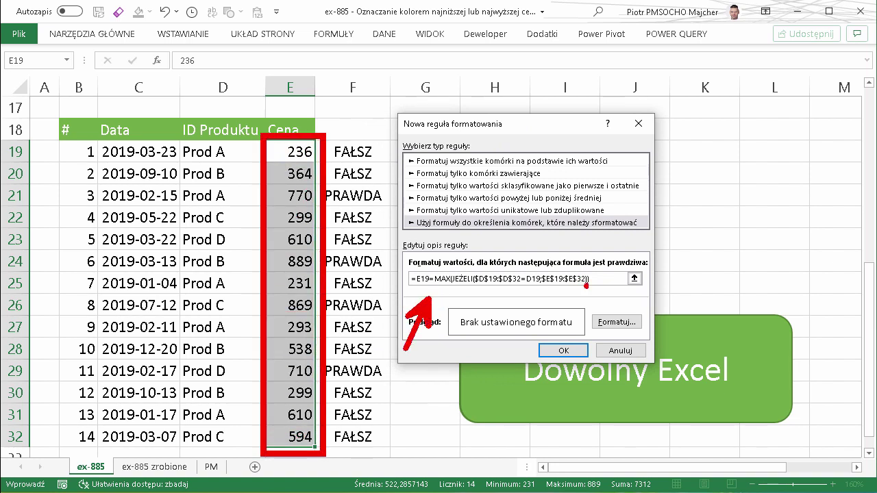
{"action": "left_click_drag", "start_coordinate": [595, 289], "coordinate": [665, 349]}
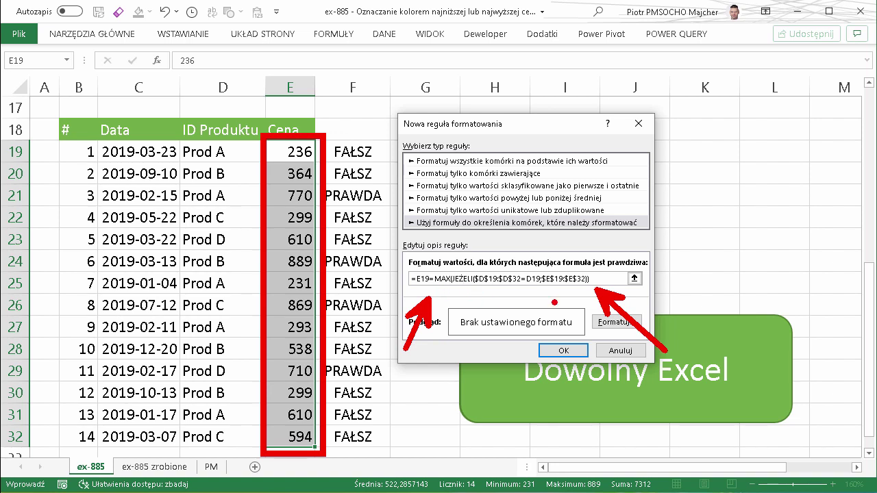
{"action": "key", "text": "Escape"}
- Give the rule a gold fill and apply it to the Cena prices
{"action": "left_click", "coordinate": [622, 328]}
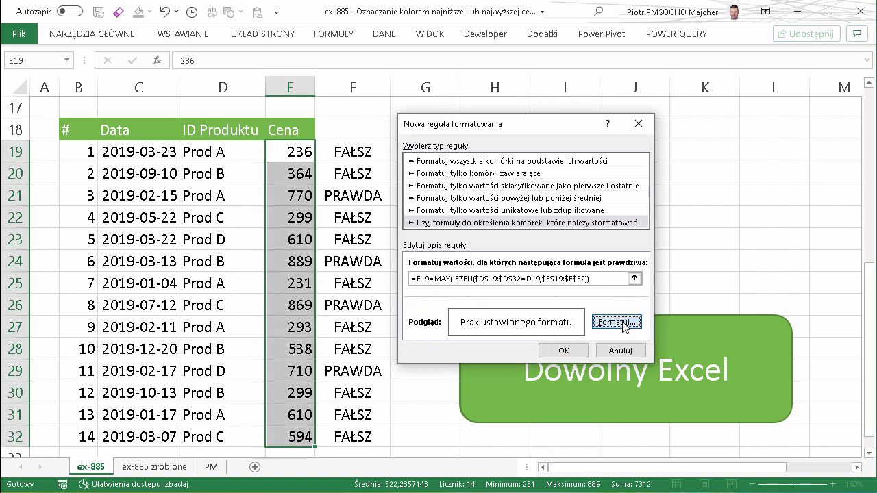
{"action": "left_click", "coordinate": [404, 148]}
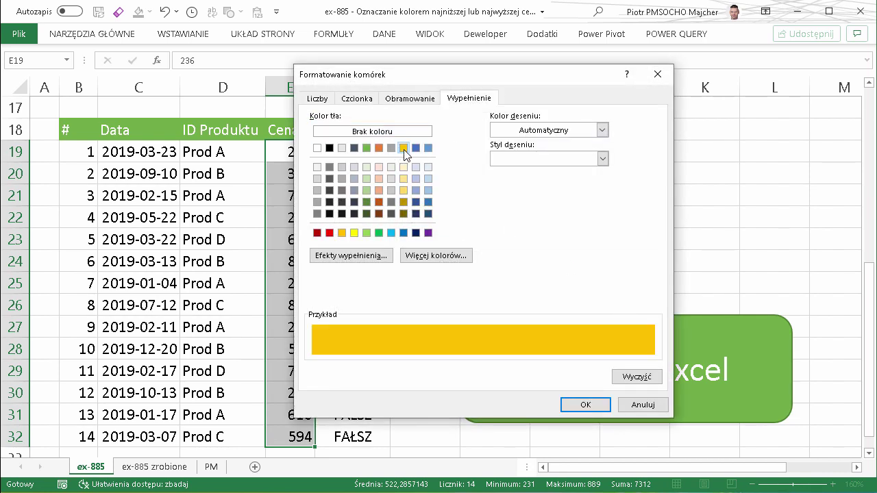
{"action": "left_click", "coordinate": [585, 404]}
{"action": "left_click", "coordinate": [566, 352]}
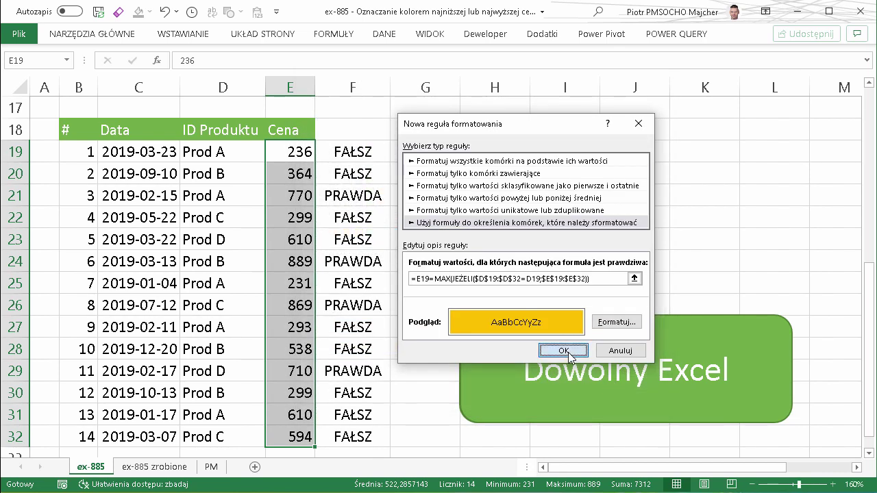
- Delete the PRAWDA/FAŁSZ helper results in F19:F32
{"action": "left_click_drag", "start_coordinate": [364, 146], "coordinate": [373, 437]}
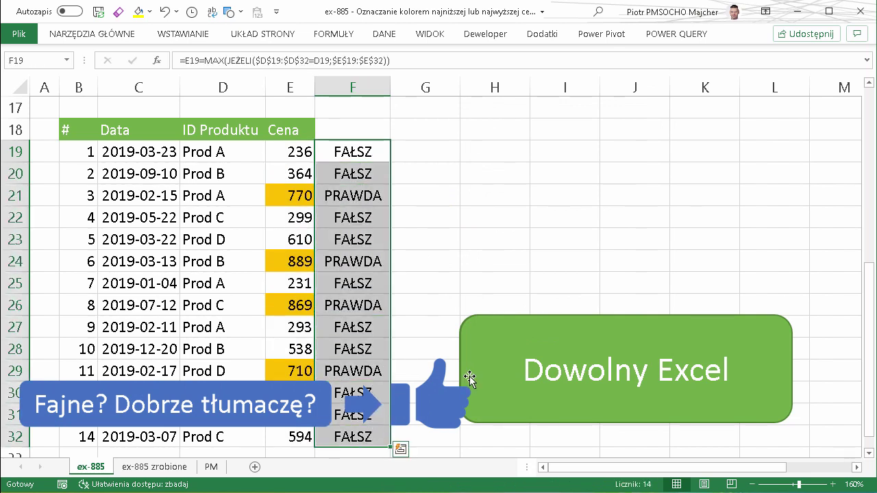
{"action": "key", "text": "Delete"}
{"action": "left_click", "coordinate": [295, 173]}
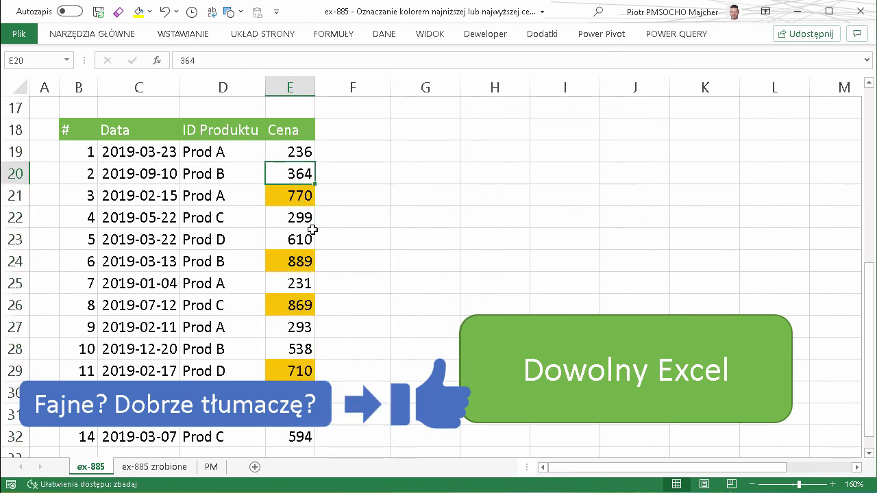
- Change E19's price from 236 to 900
{"action": "left_click", "coordinate": [294, 150]}
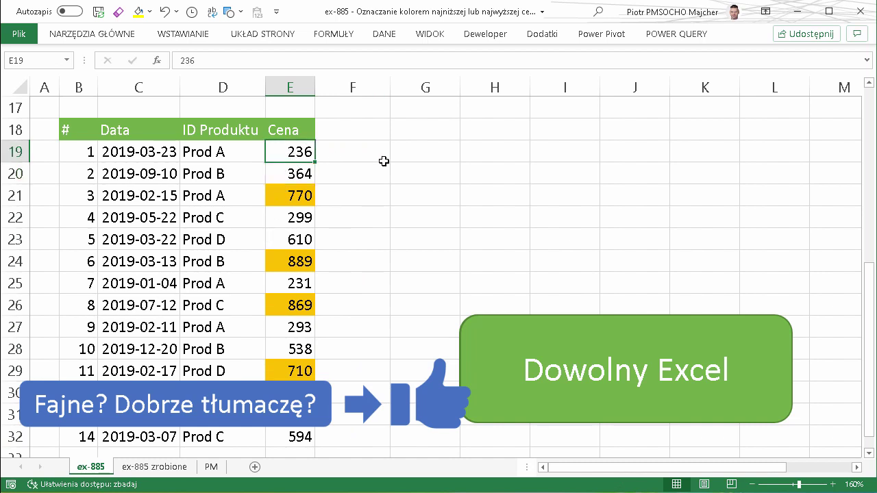
{"action": "type", "text": "900"}
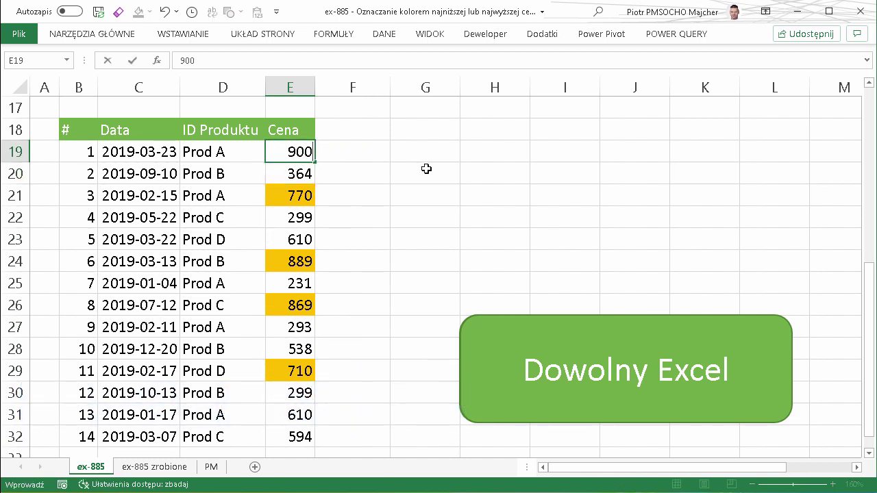
{"action": "key", "text": "Return"}
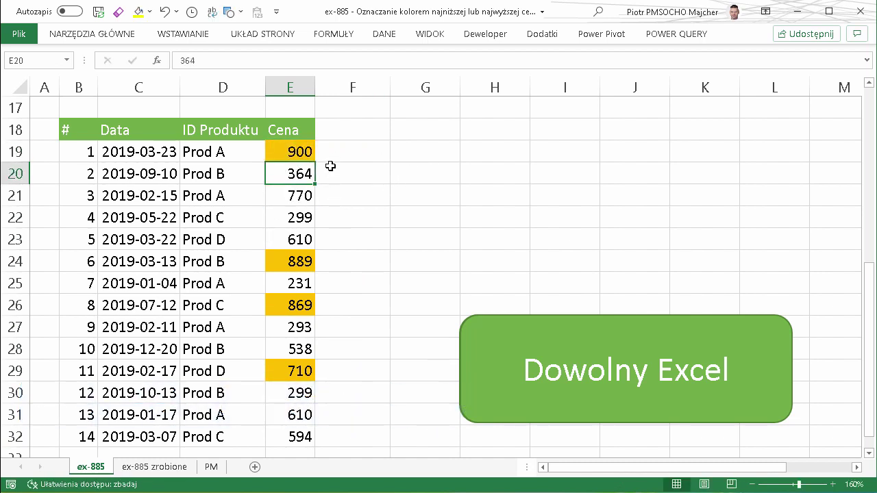
{"action": "left_click", "coordinate": [211, 470]}
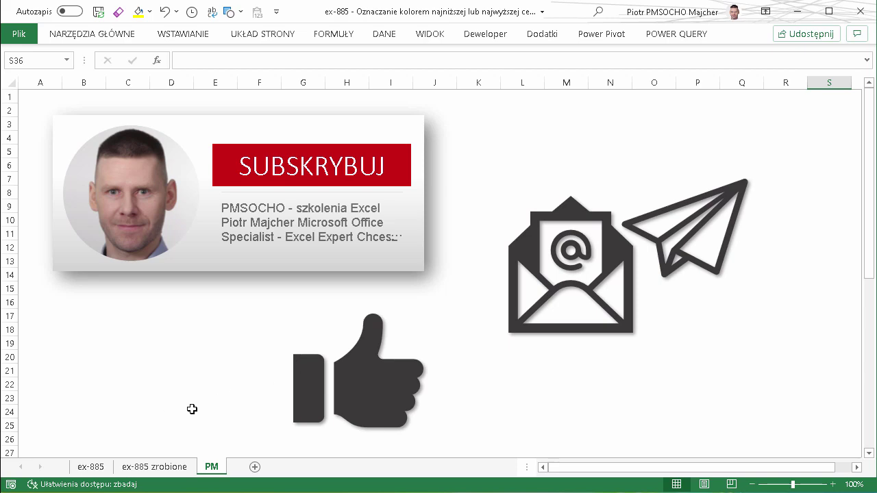
{"action": "left_click", "coordinate": [93, 466]}
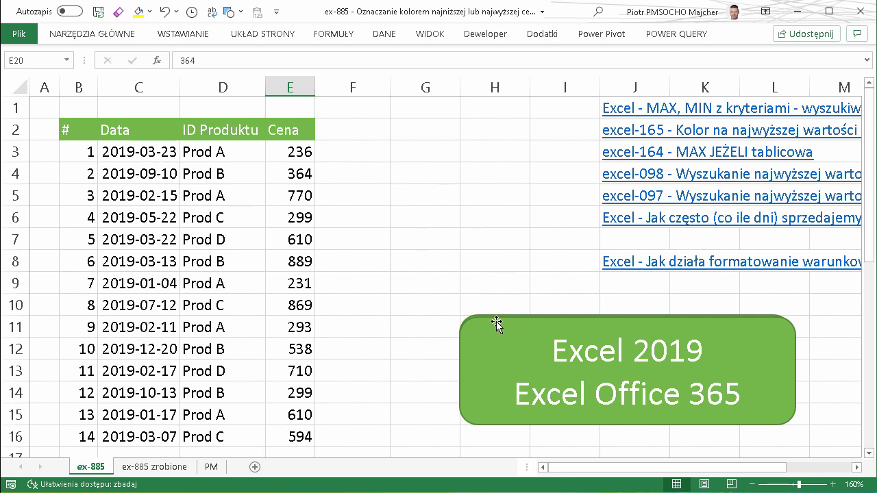
- Drag the green Excel 2019 box down-right to uncover the MAKS.WARUNKÓW note, then select F3
{"action": "left_click_drag", "start_coordinate": [468, 329], "coordinate": [667, 436]}
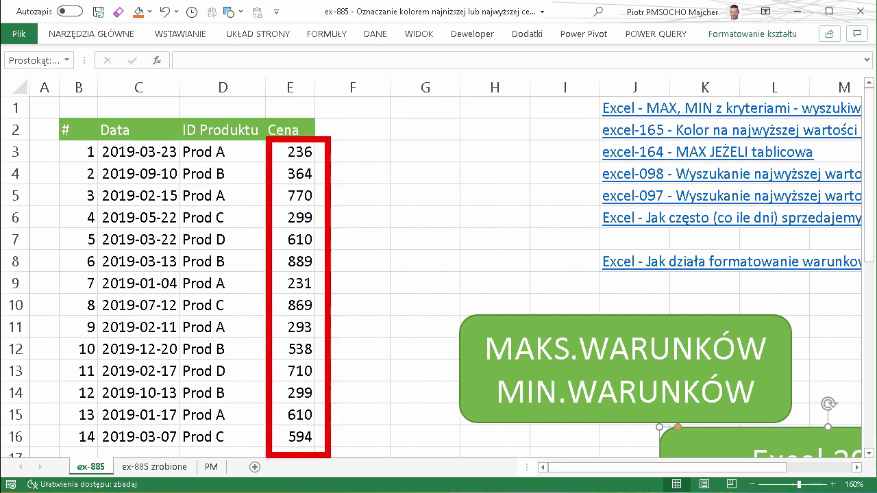
{"action": "left_click", "coordinate": [360, 153]}
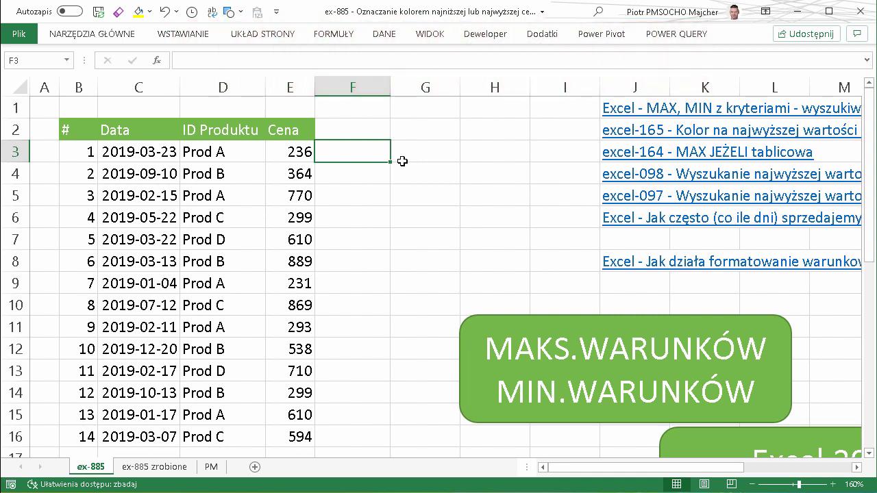
- Start =E3=MIN.WARUNKÓW in F3 with the absolute price range $E$3:$E$16
{"action": "type", "text": "="}
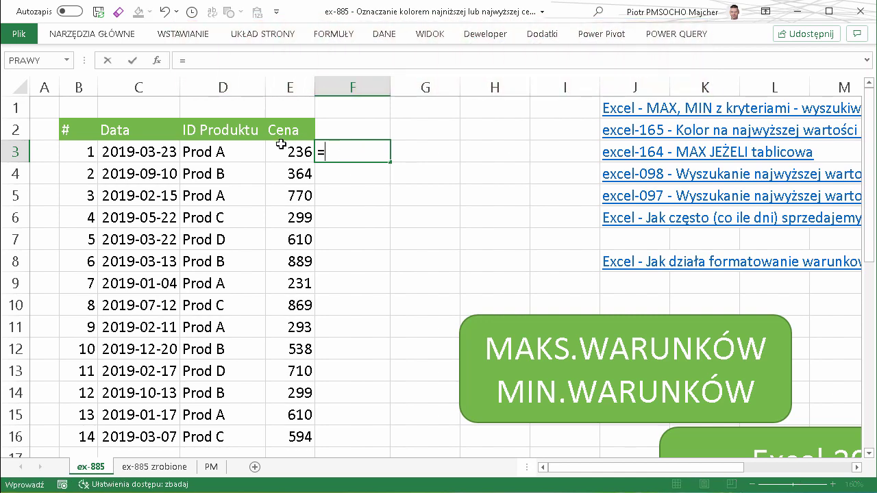
{"action": "left_click", "coordinate": [282, 145]}
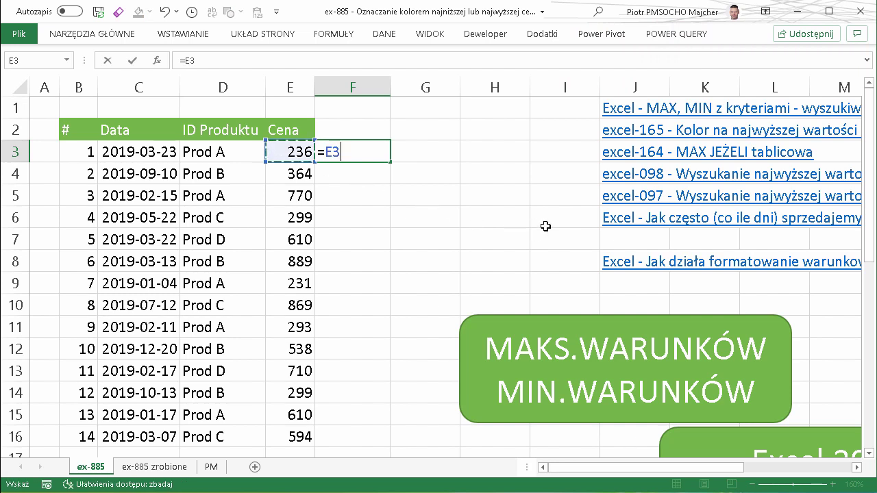
{"action": "type", "text": "="}
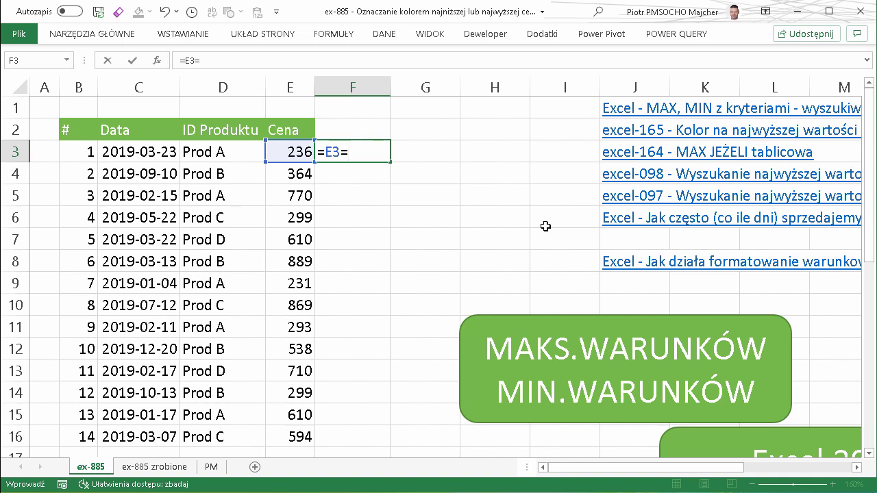
{"action": "type", "text": "min"}
{"action": "key", "text": "Down"}
{"action": "key", "text": "Down"}
{"action": "key", "text": "Down"}
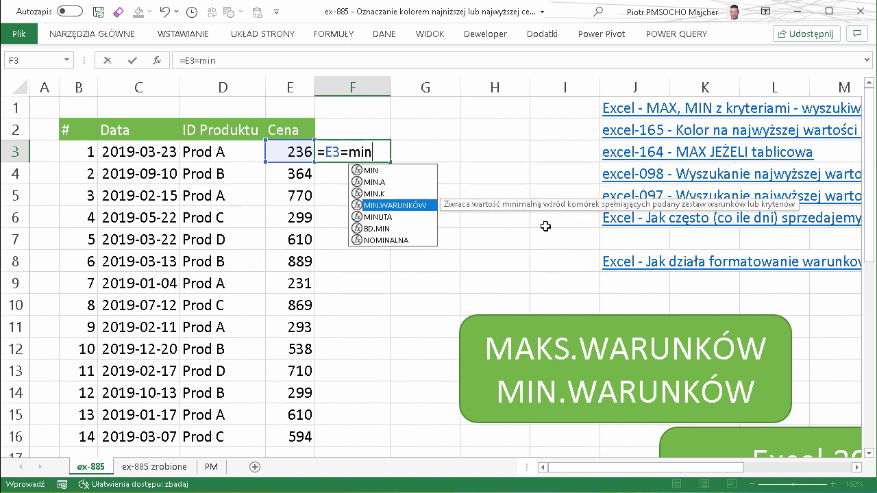
{"action": "key", "text": "Tab"}
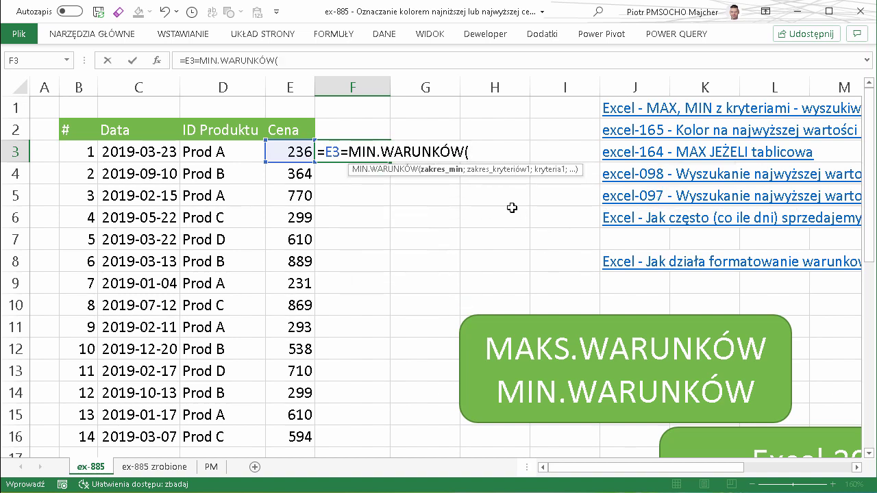
{"action": "left_click_drag", "start_coordinate": [300, 146], "coordinate": [295, 437]}
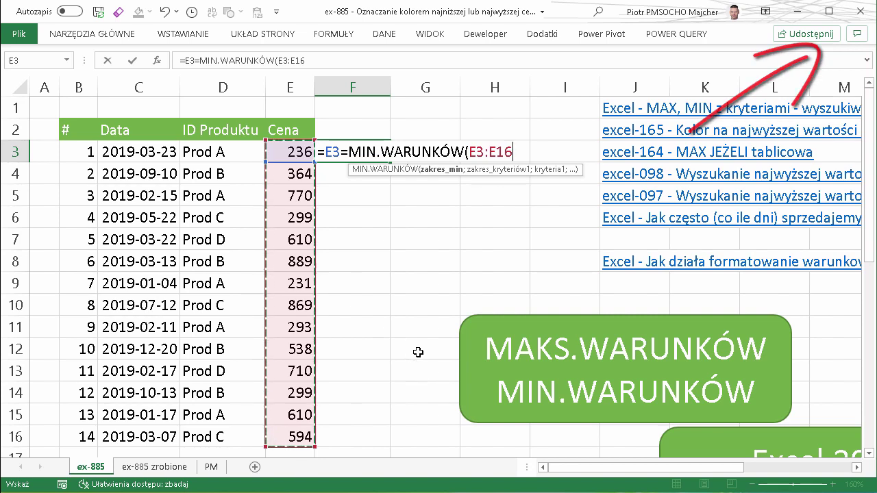
{"action": "key", "text": "F4"}
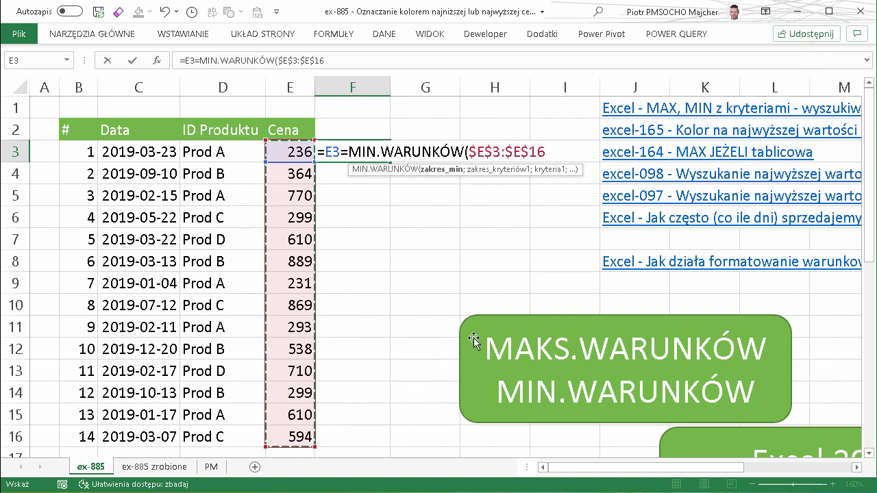
- Add the criteria $D$3:$D$16 and D3, close the bracket and commit the formula
{"action": "type", "text": ";"}
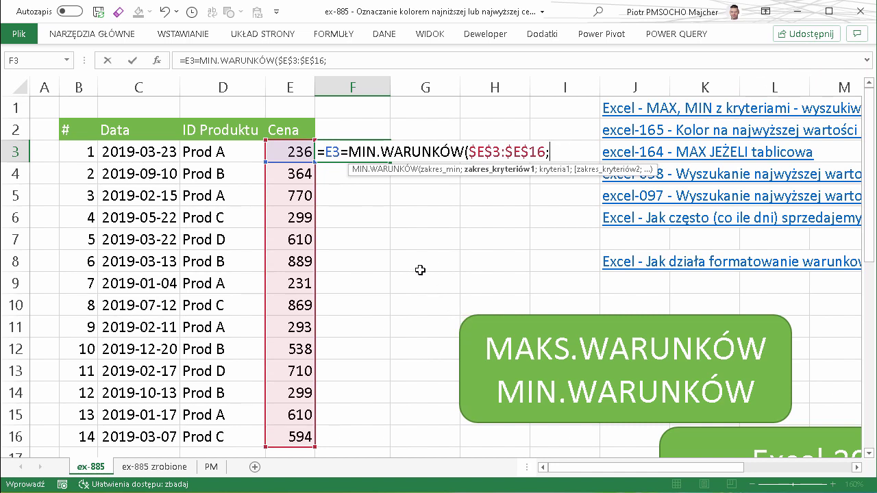
{"action": "left_click_drag", "start_coordinate": [239, 157], "coordinate": [246, 437]}
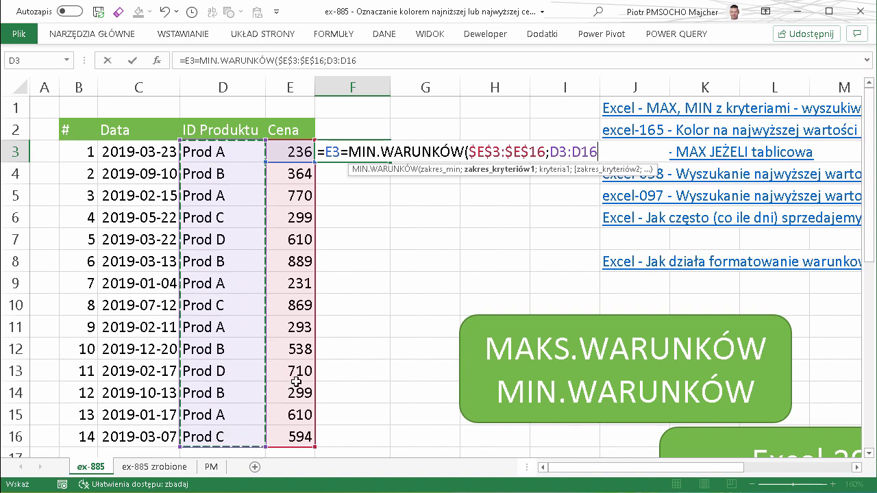
{"action": "key", "text": "F4"}
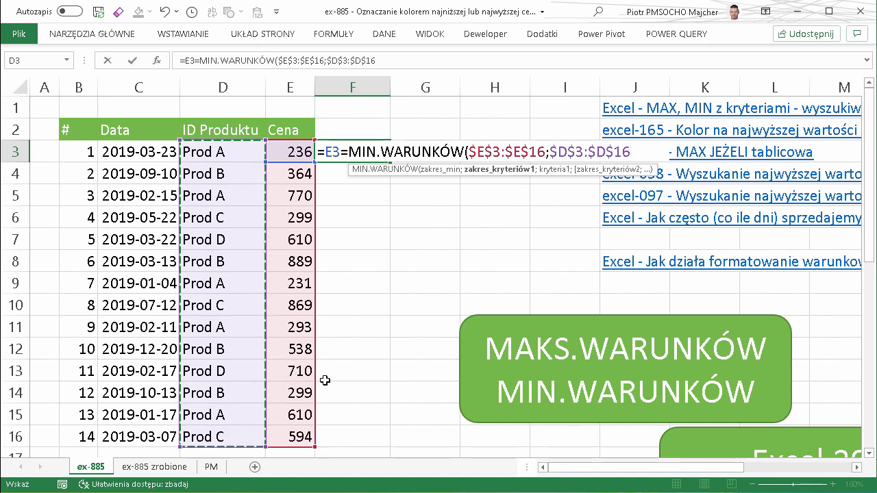
{"action": "type", "text": ";"}
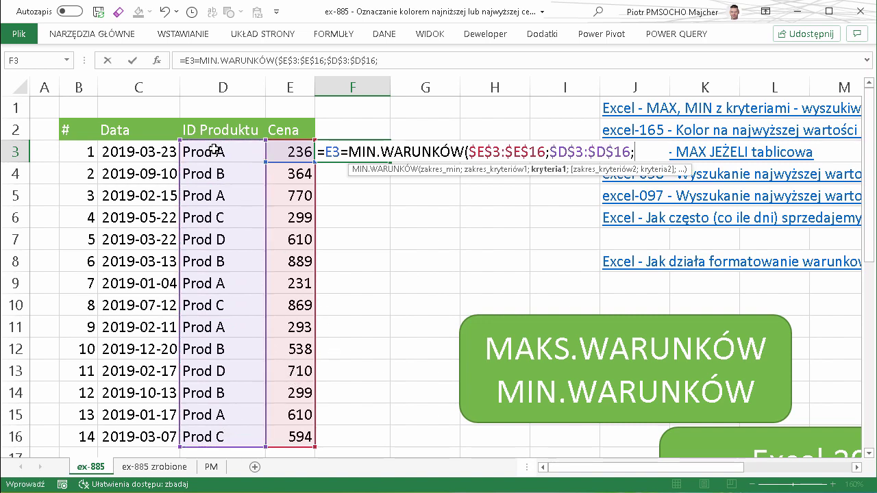
{"action": "left_click", "coordinate": [213, 150]}
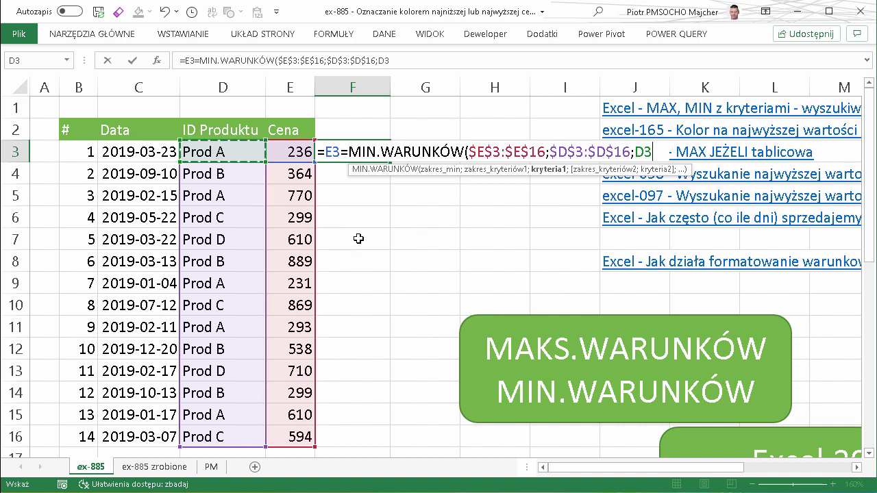
{"action": "type", "text": ")"}
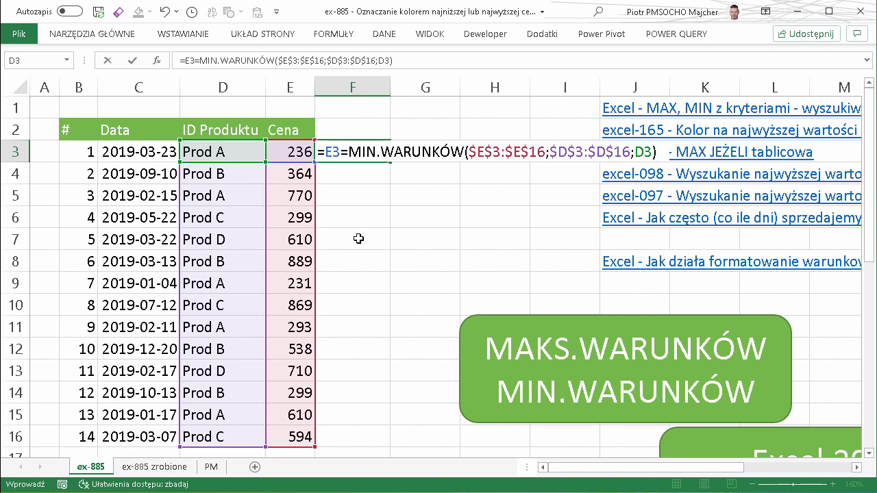
{"action": "key", "text": "Return"}
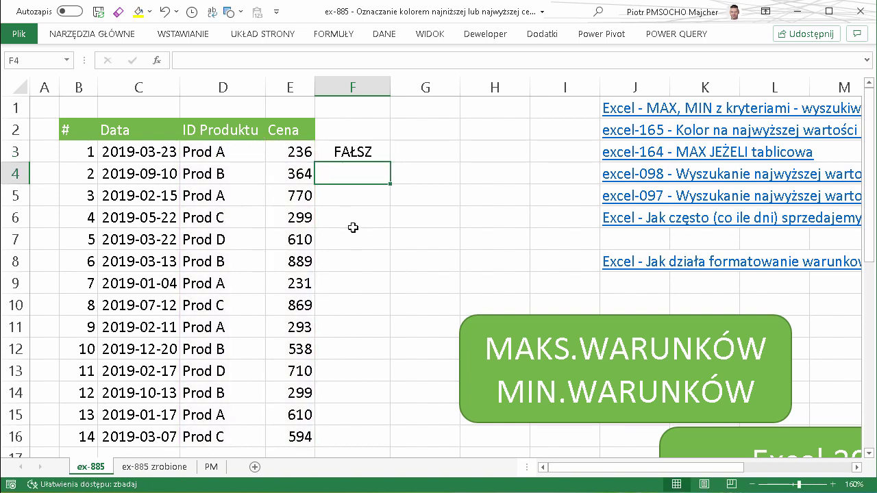
- Fill the F3 check down to F16 and scroll through the PRAWDA/FAŁSZ results
{"action": "left_click", "coordinate": [368, 146]}
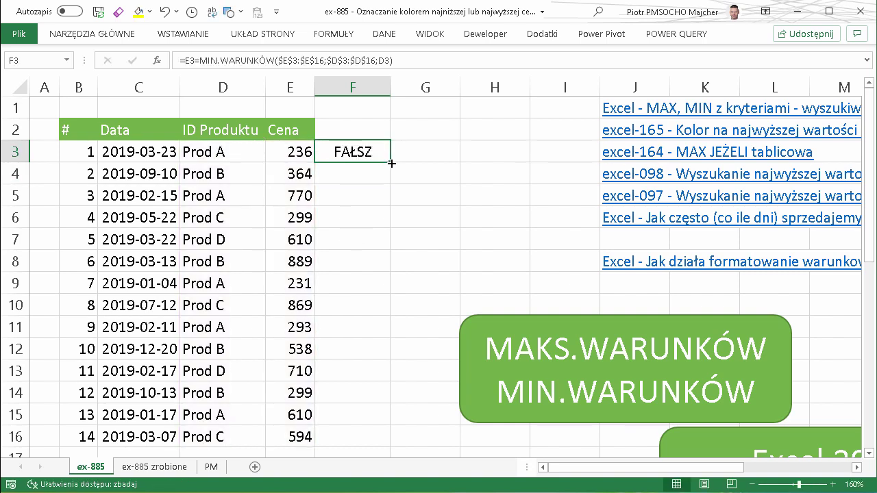
{"action": "double_click", "coordinate": [392, 163]}
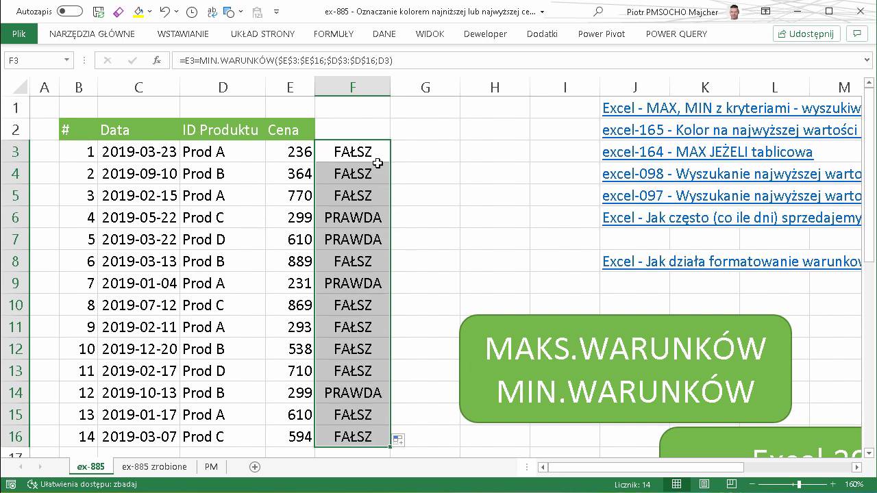
{"action": "scroll", "coordinate": [368, 378], "scroll_direction": "down", "scroll_amount": 2}
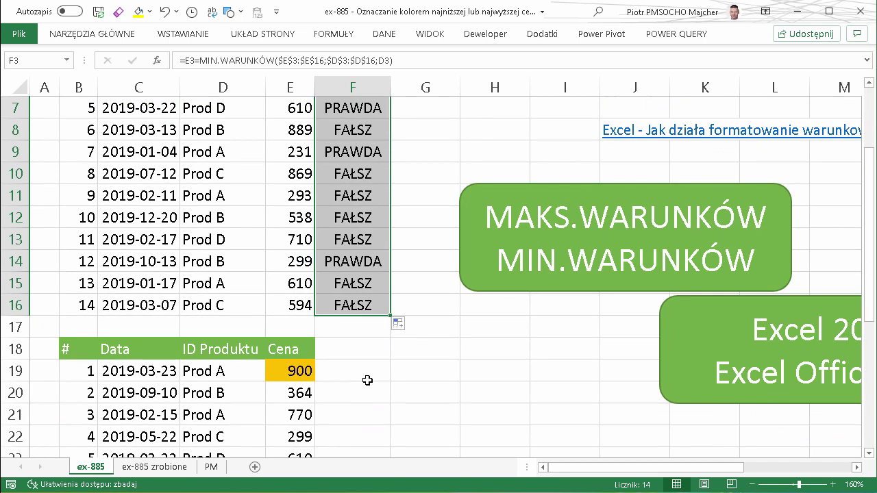
{"action": "scroll", "coordinate": [367, 380], "scroll_direction": "down", "scroll_amount": 1}
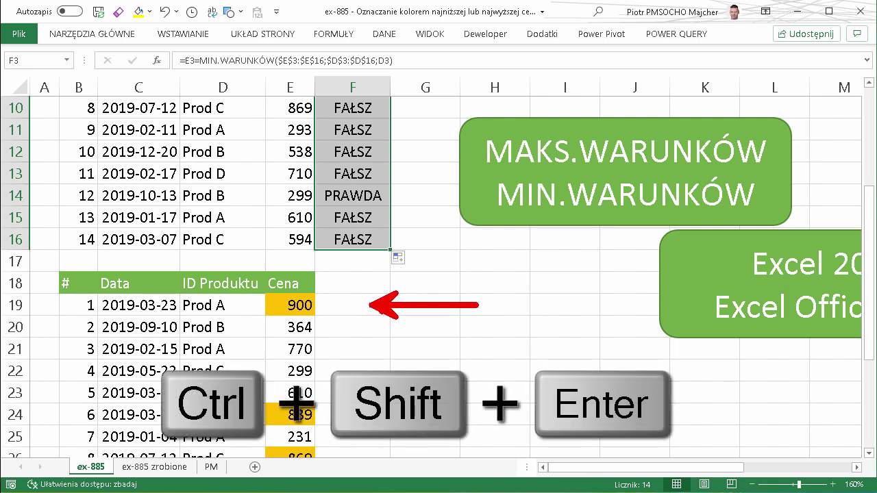
{"action": "scroll", "coordinate": [378, 266], "scroll_direction": "up", "scroll_amount": 3}
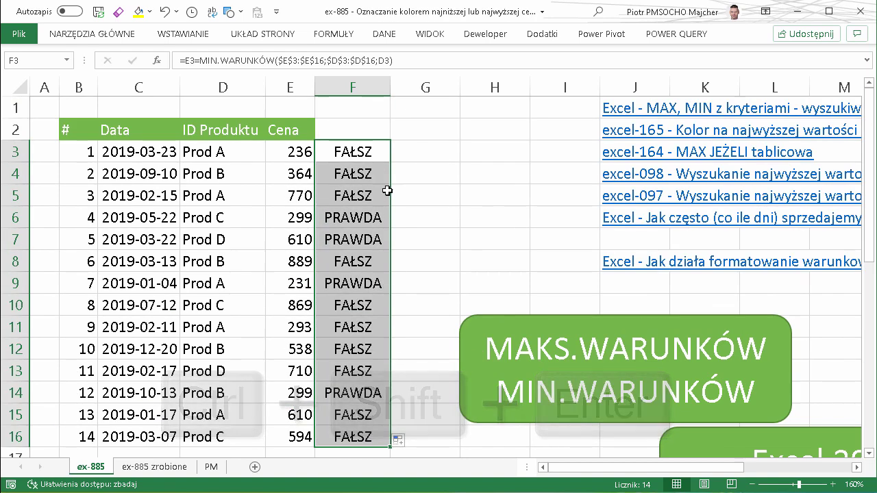
- Copy F3's MIN.WARUNKÓW comparison text and select the whole table B3:E16
{"action": "double_click", "coordinate": [357, 151]}
{"action": "left_click_drag", "start_coordinate": [657, 152], "coordinate": [339, 147]}
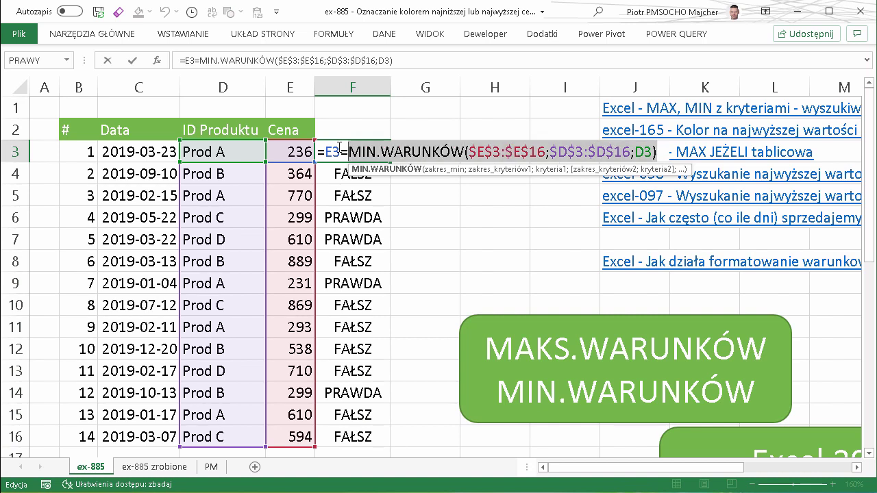
{"action": "key", "text": "Escape"}
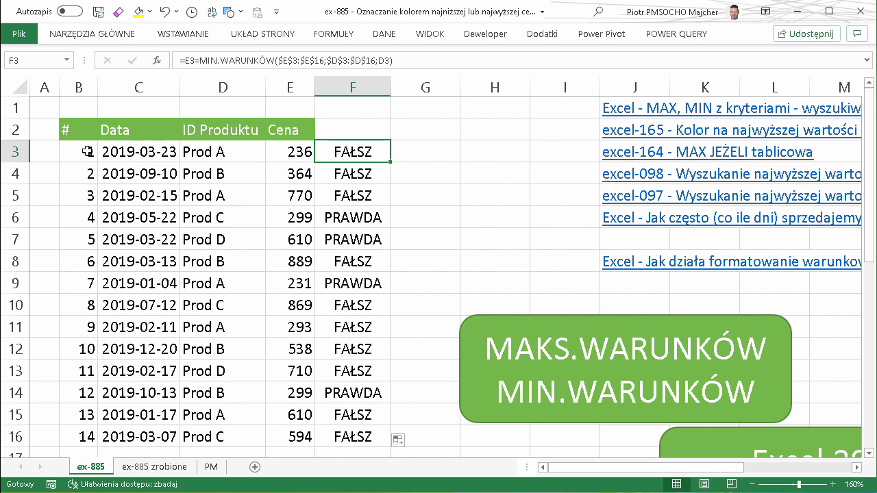
{"action": "left_click_drag", "start_coordinate": [92, 153], "coordinate": [287, 298]}
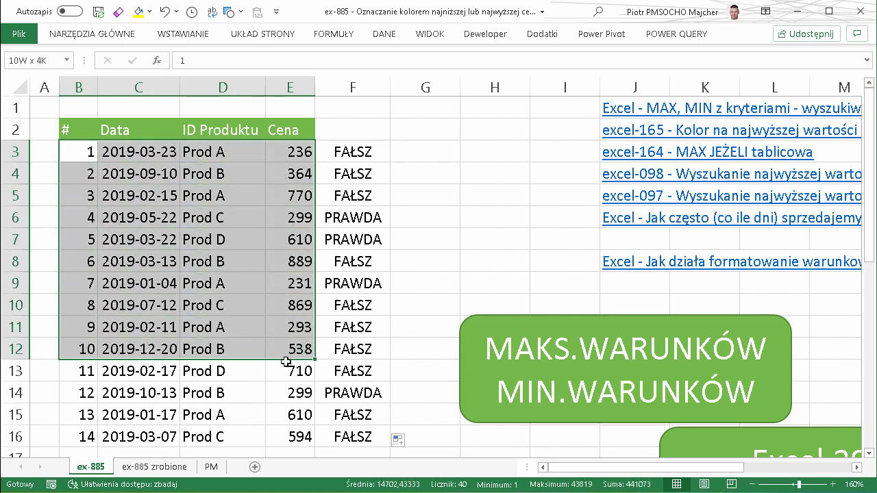
{"action": "left_click_drag", "start_coordinate": [288, 299], "coordinate": [290, 436]}
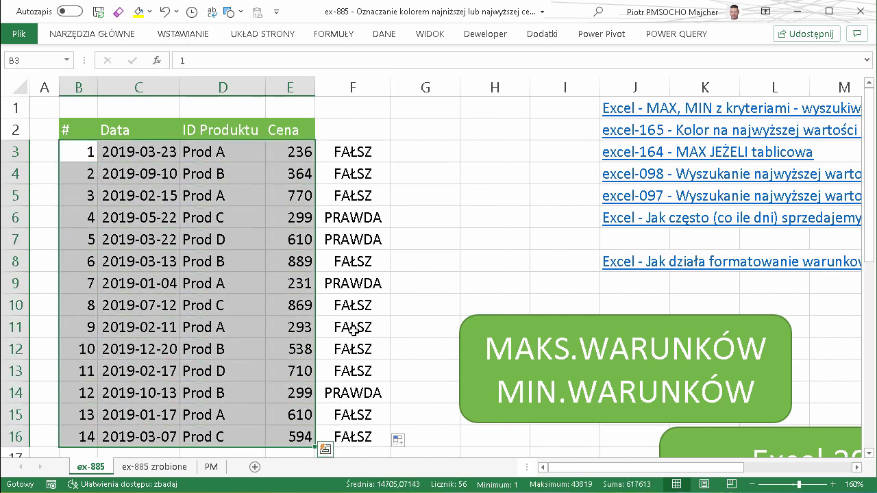
- Create a formula-based rule with condition =E3=MIN.WARUNKÓW($E$3:$E$16;$D$3:$D$16;D3)
{"action": "left_click", "coordinate": [109, 35]}
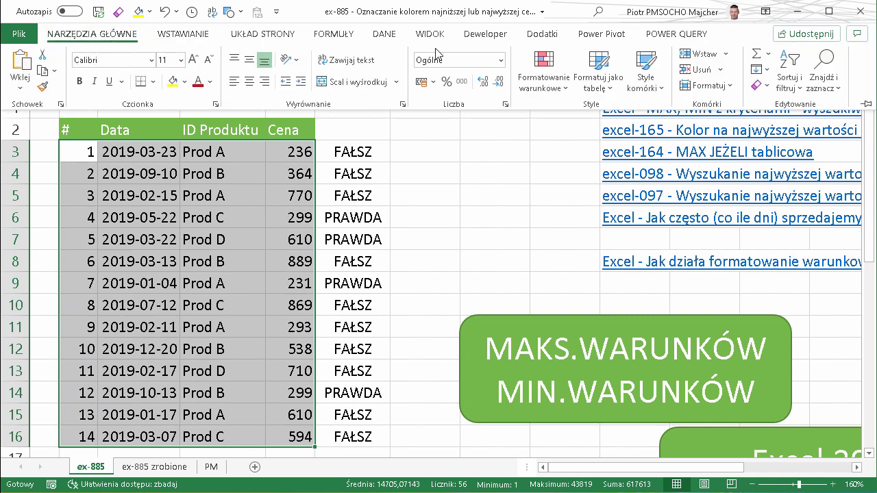
{"action": "left_click", "coordinate": [544, 75]}
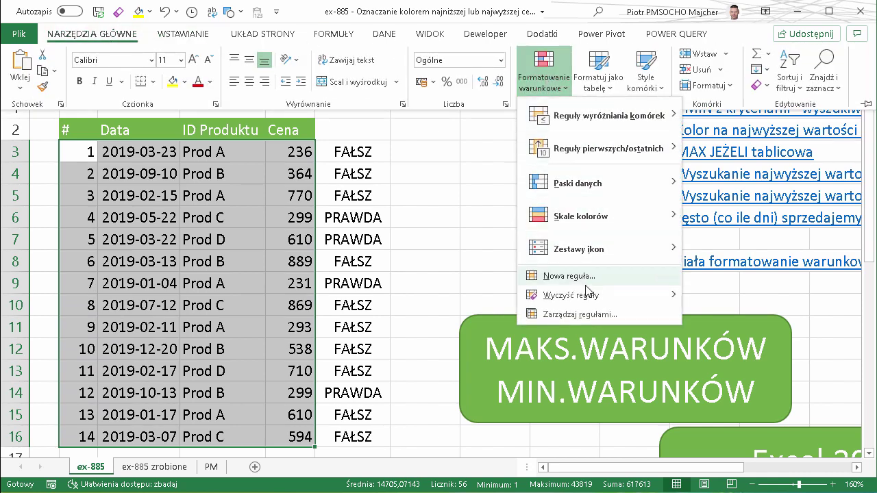
{"action": "left_click", "coordinate": [583, 276]}
{"action": "left_click", "coordinate": [428, 208]}
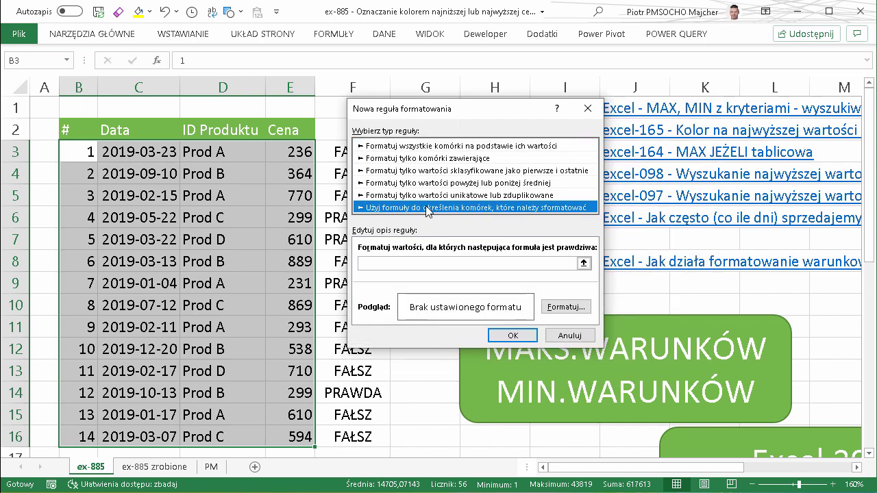
{"action": "left_click", "coordinate": [391, 267]}
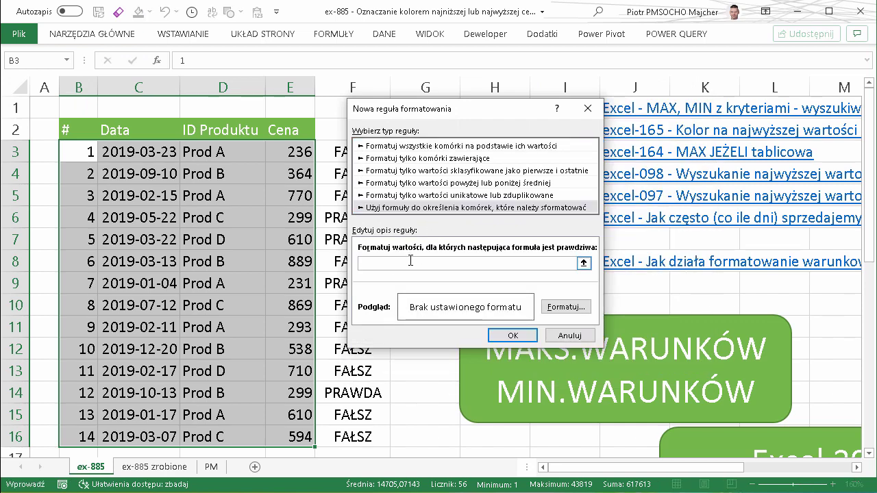
{"action": "key", "text": "ctrl+v"}
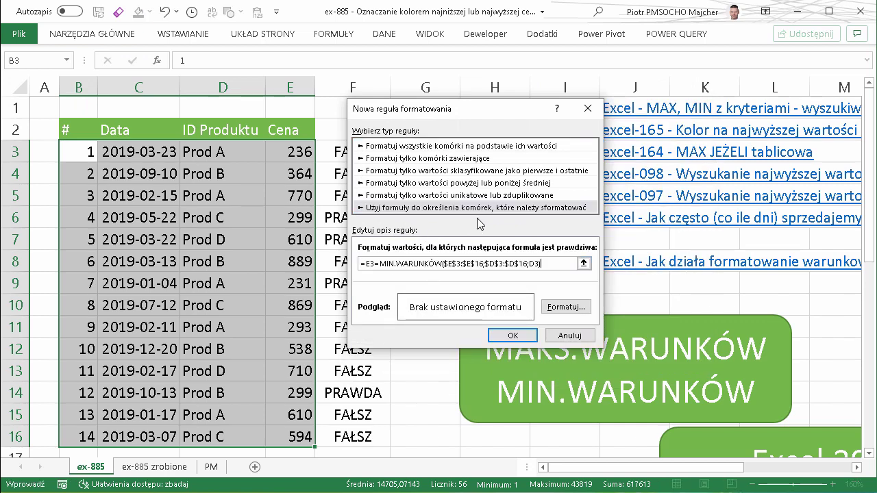
{"action": "left_click_drag", "start_coordinate": [499, 120], "coordinate": [562, 120]}
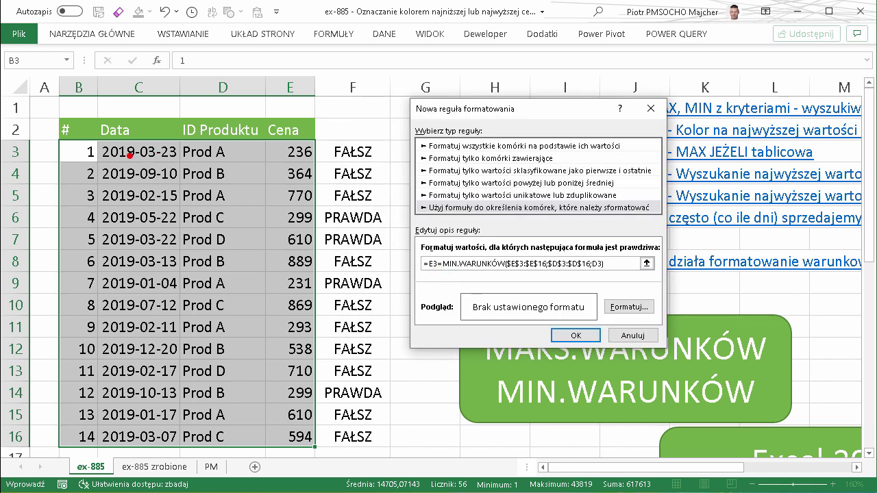
{"action": "left_click_drag", "start_coordinate": [102, 157], "coordinate": [233, 230]}
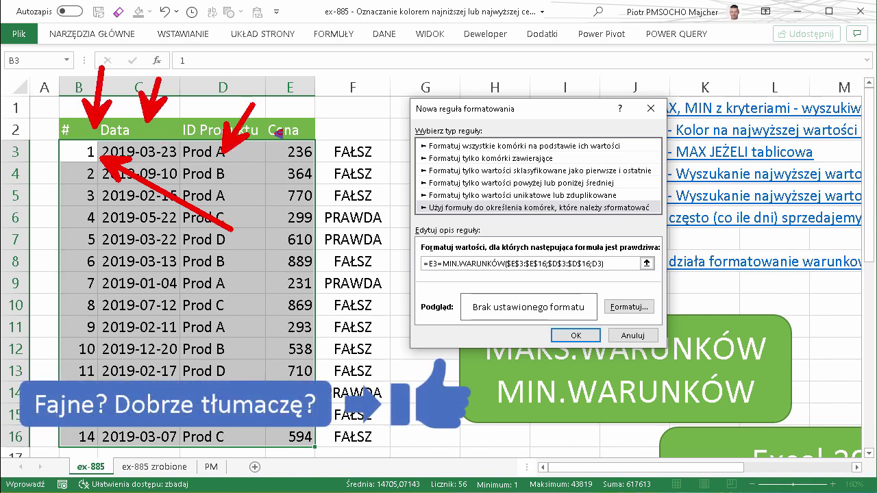
{"action": "mouse_move", "coordinate": [448, 283]}
{"action": "left_mouse_down"}
{"action": "mouse_move", "coordinate": [497, 281]}
{"action": "mouse_move", "coordinate": [620, 248]}
{"action": "mouse_move", "coordinate": [415, 241]}
{"action": "left_mouse_up"}
{"action": "key", "text": "Escape"}
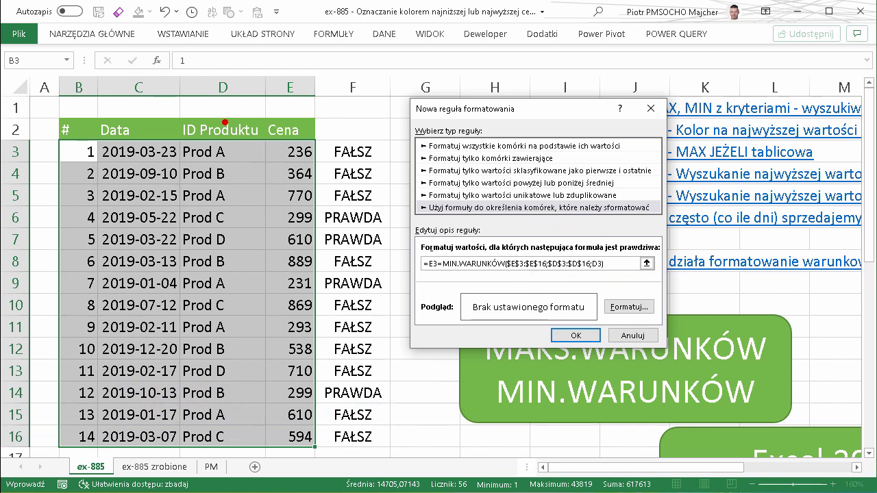
{"action": "left_click_drag", "start_coordinate": [225, 122], "coordinate": [226, 49]}
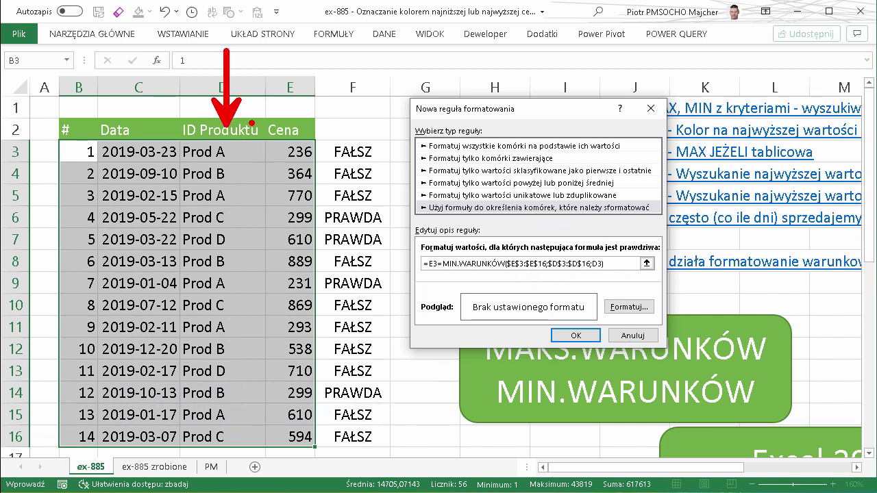
{"action": "left_click_drag", "start_coordinate": [292, 130], "coordinate": [292, 63]}
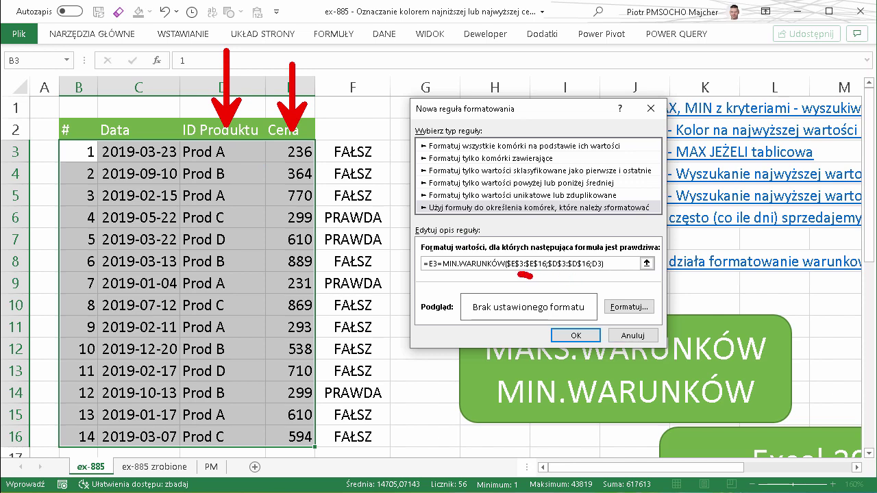
{"action": "left_click_drag", "start_coordinate": [549, 274], "coordinate": [574, 272]}
{"action": "key", "text": "Escape"}
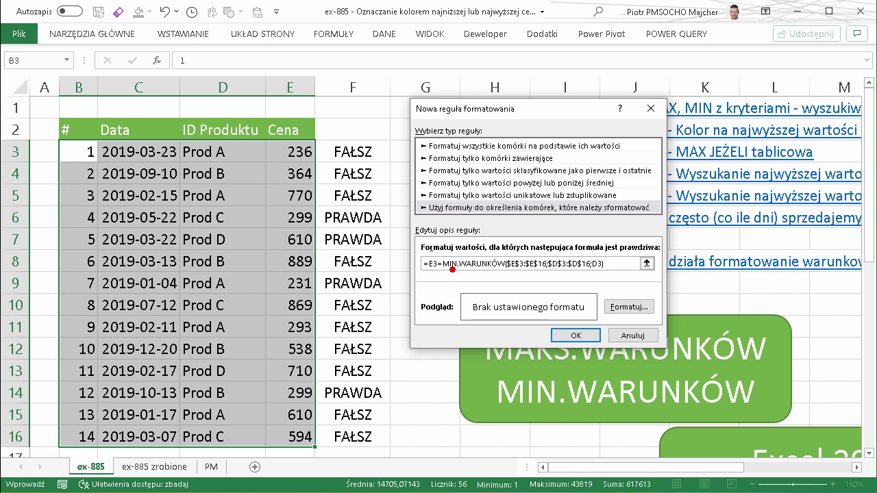
{"action": "mouse_move", "coordinate": [302, 145]}
{"action": "left_mouse_down"}
{"action": "mouse_move", "coordinate": [320, 140]}
{"action": "mouse_move", "coordinate": [281, 126]}
{"action": "mouse_move", "coordinate": [193, 142]}
{"action": "mouse_move", "coordinate": [248, 147]}
{"action": "mouse_move", "coordinate": [202, 130]}
{"action": "left_mouse_up"}
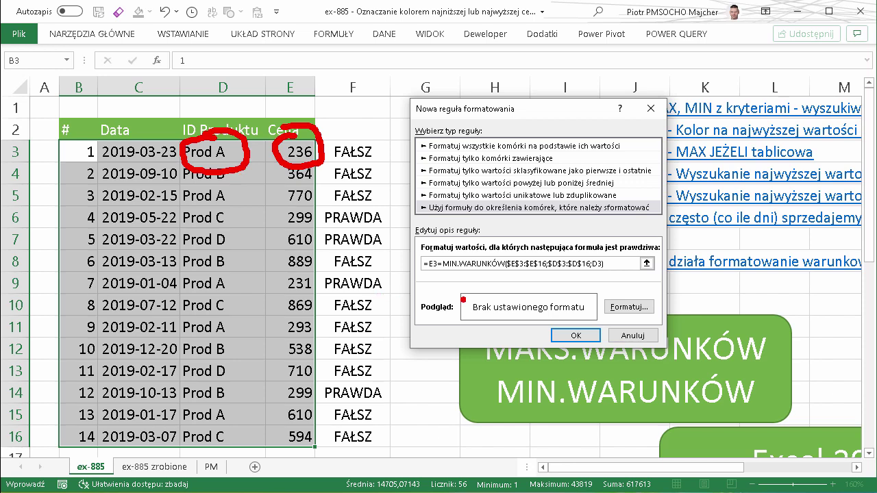
- Make E3 and D3 column-locked and close the parenthesis: =$E3=MIN.WARUNKÓW($E$3:$E$16;$D$3:$D$16;$D3)
{"action": "left_click", "coordinate": [433, 263]}
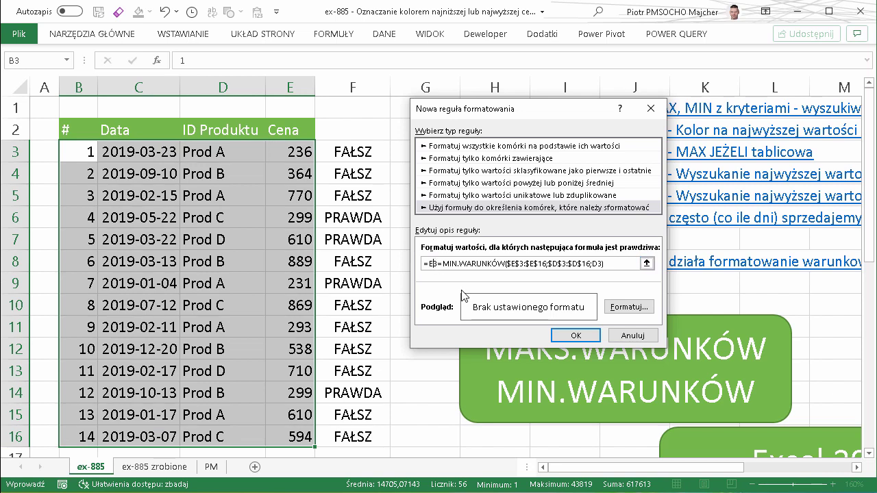
{"action": "key", "text": "F4"}
{"action": "key", "text": "F4"}
{"action": "key", "text": "F4"}
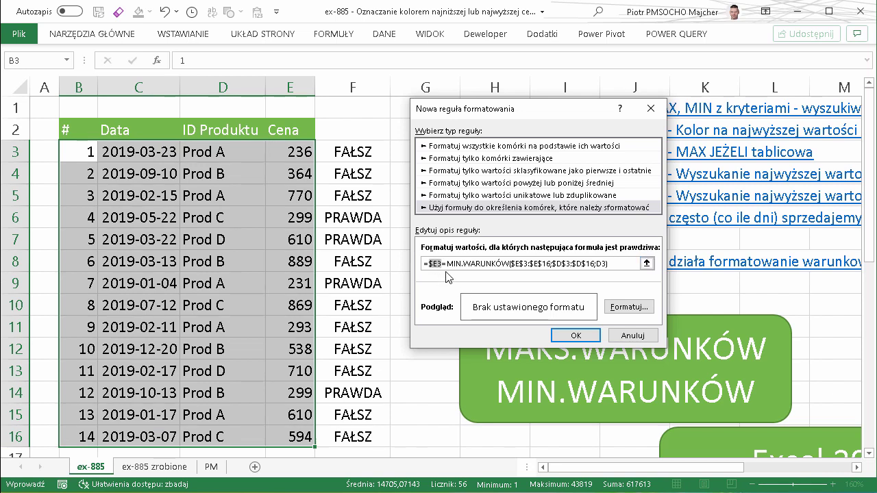
{"action": "left_click", "coordinate": [603, 264]}
{"action": "key", "text": "F4"}
{"action": "key", "text": "F4"}
{"action": "key", "text": "F4"}
{"action": "type", "text": ")"}
{"action": "left_click_drag", "start_coordinate": [54, 133], "coordinate": [110, 169]}
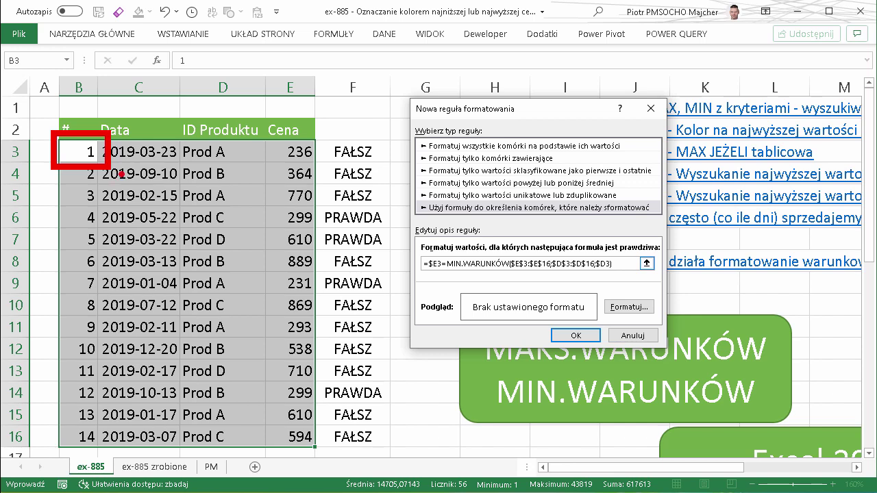
{"action": "left_click_drag", "start_coordinate": [289, 150], "coordinate": [282, 142]}
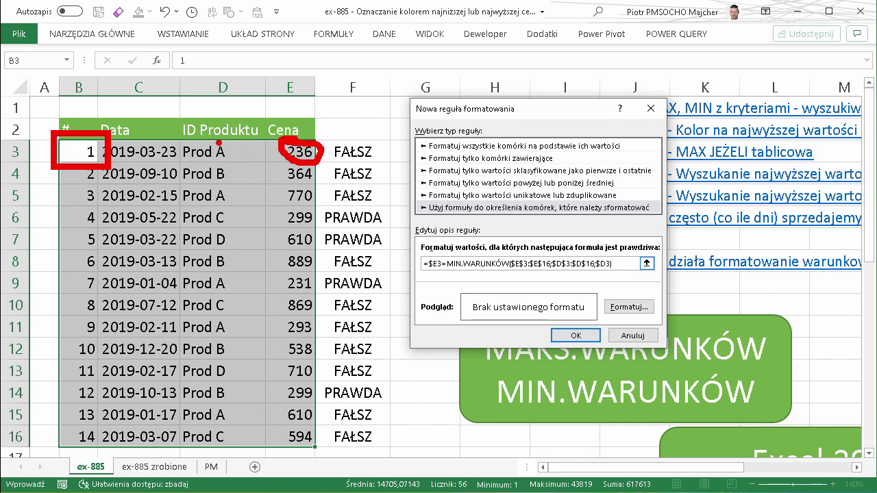
{"action": "left_click_drag", "start_coordinate": [218, 141], "coordinate": [189, 135]}
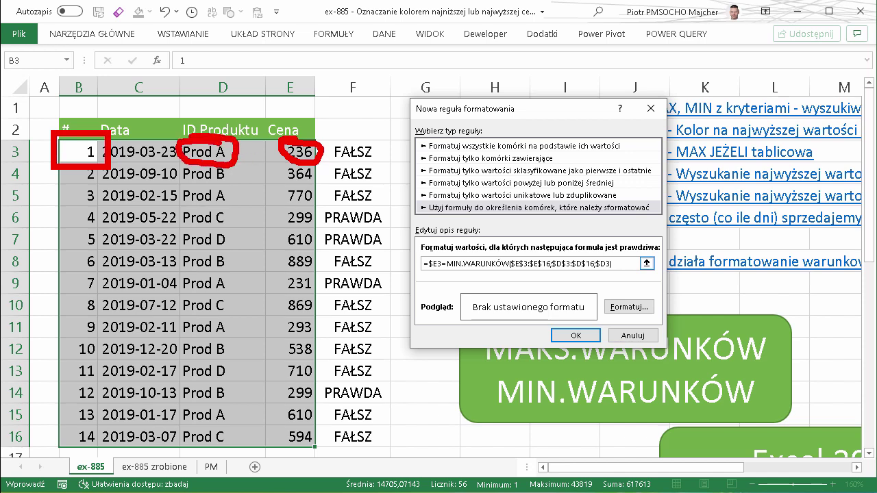
{"action": "key", "text": "Escape"}
- Give the rule an orange fill and apply it to the table rows
{"action": "left_click", "coordinate": [628, 307]}
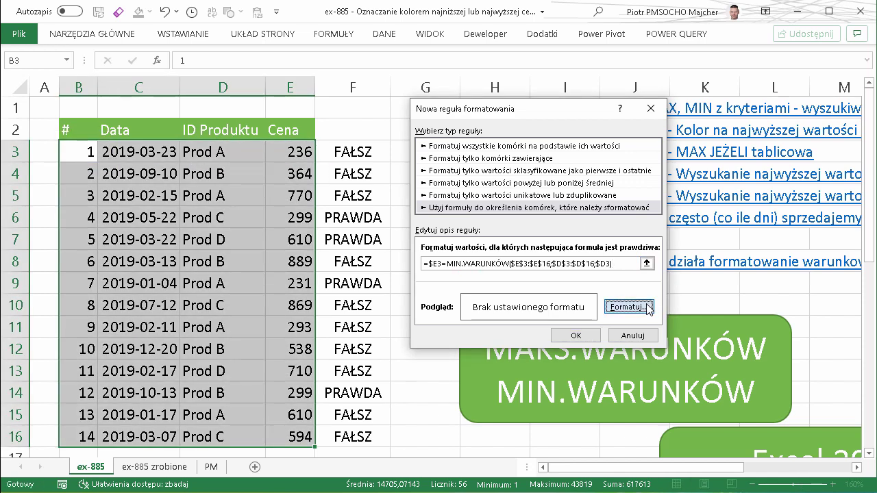
{"action": "left_click", "coordinate": [441, 116]}
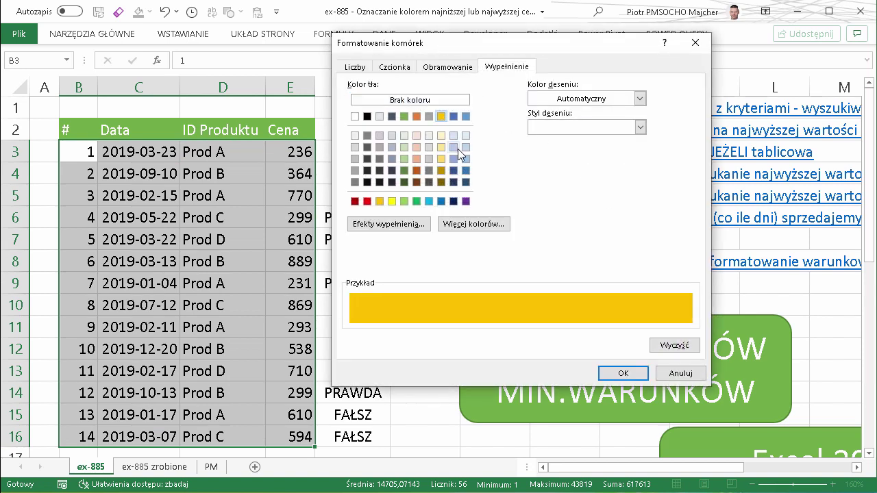
{"action": "left_click", "coordinate": [623, 372]}
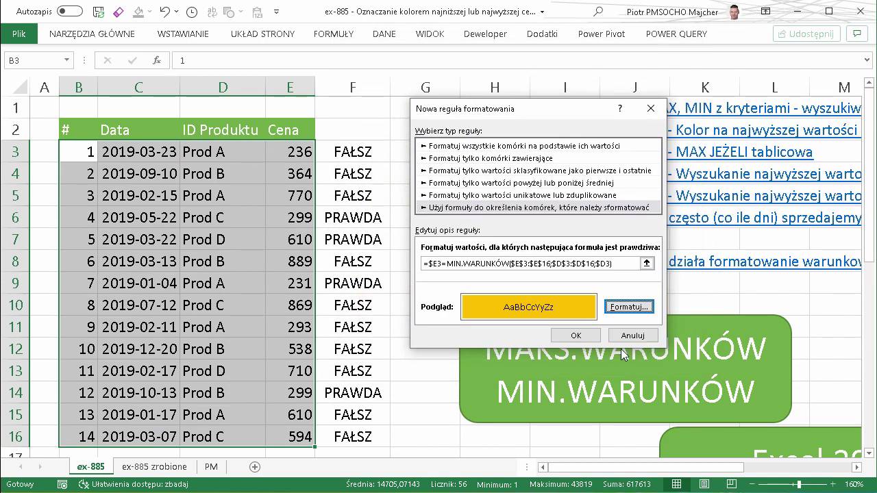
{"action": "left_click", "coordinate": [576, 335]}
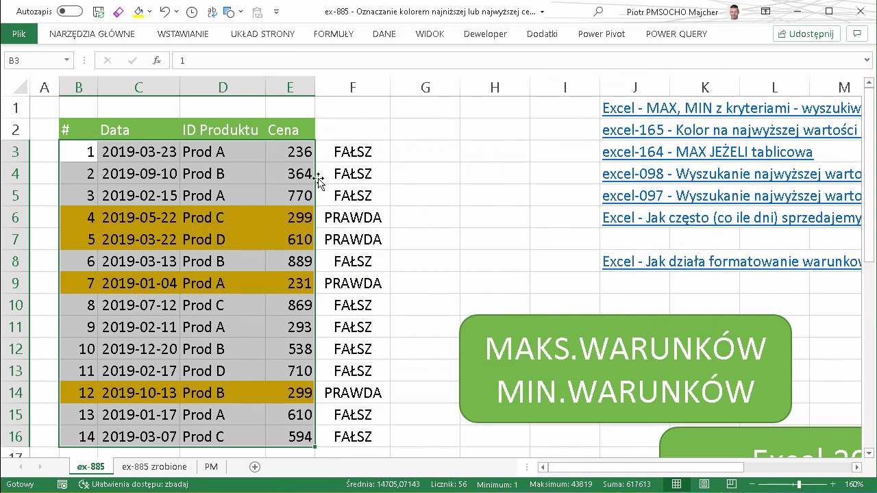
- Change the price in E4 to 100
{"action": "left_click", "coordinate": [294, 174]}
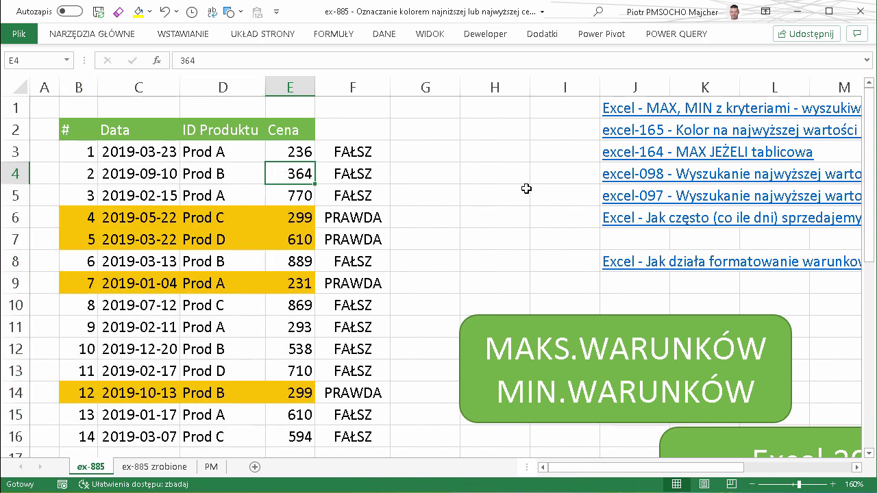
{"action": "type", "text": "100"}
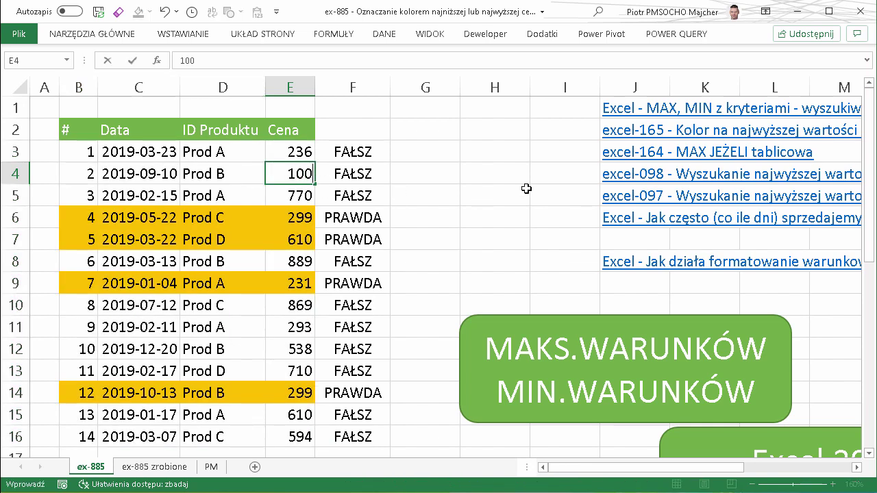
{"action": "key", "text": "Return"}
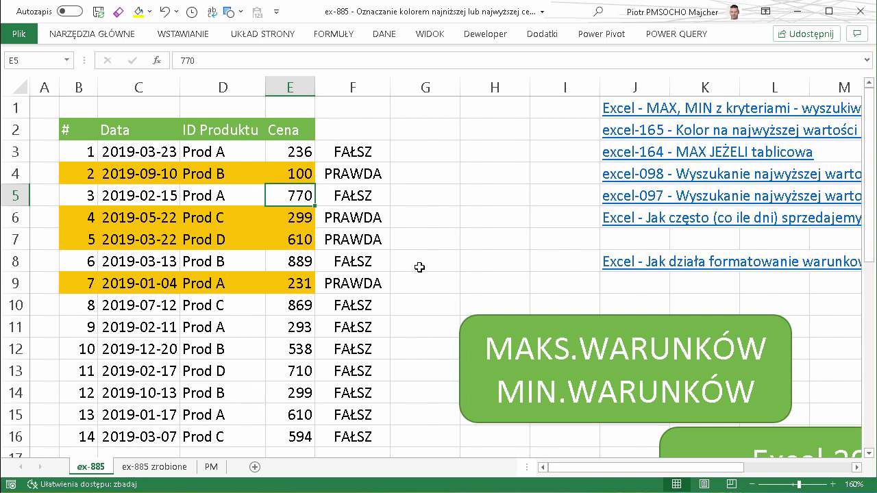
- Go to the PM sheet showing the subscribe banner
{"action": "left_click", "coordinate": [212, 467]}
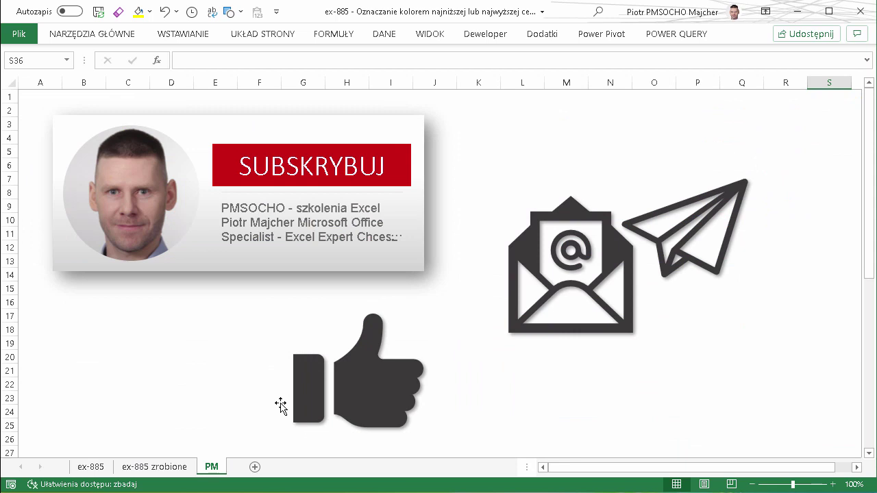